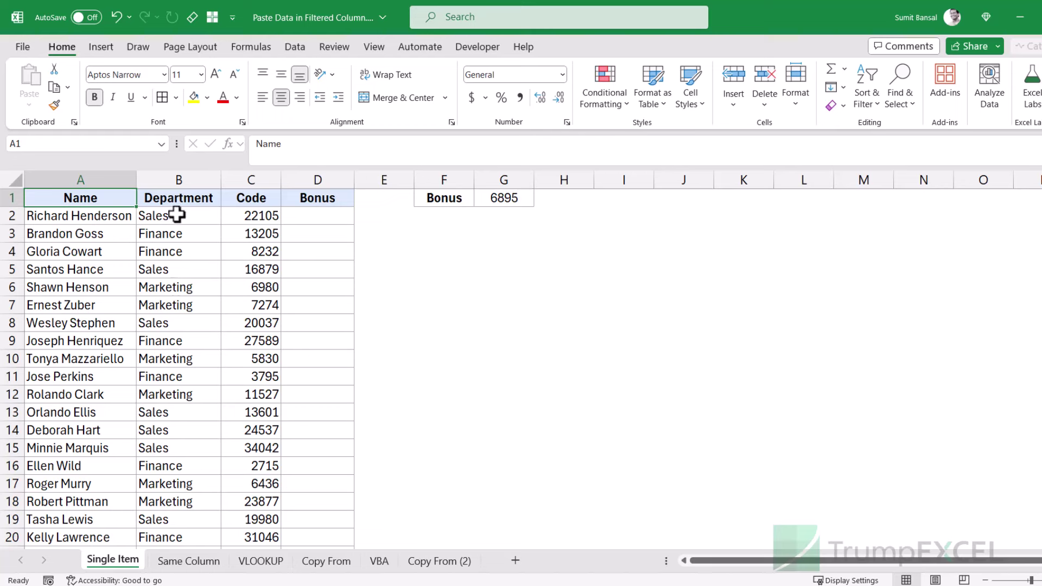
# Add filters to the table's header row and filter the Department column to show only Marketing
pyautogui.click(182, 197)
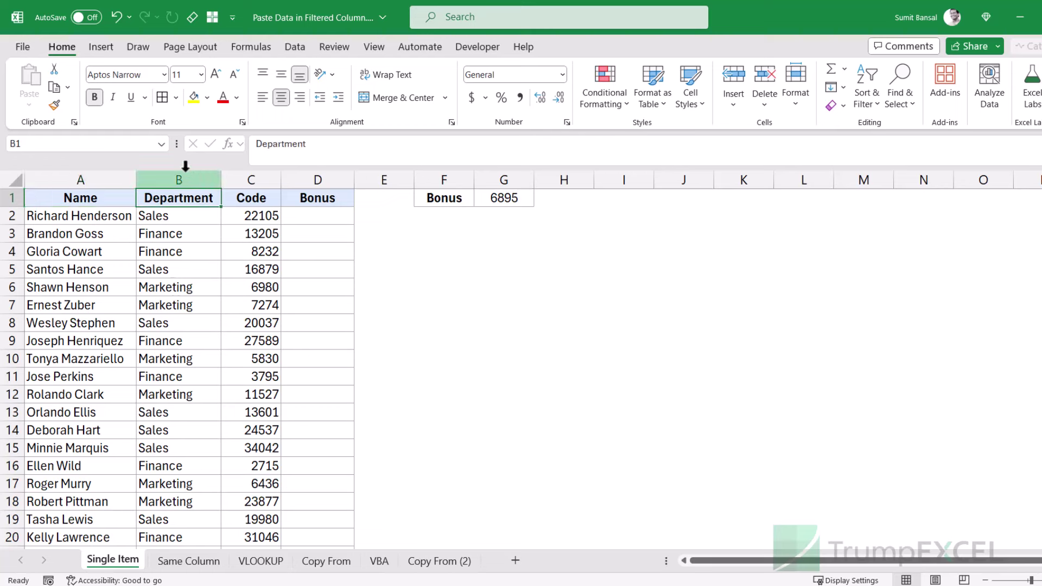
pyautogui.click(295, 48)
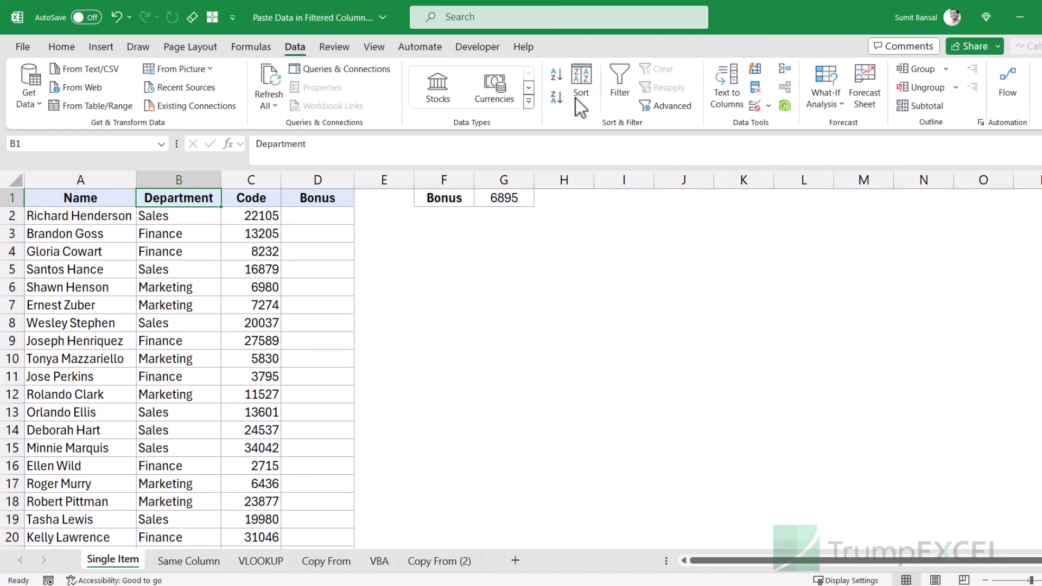
pyautogui.click(616, 90)
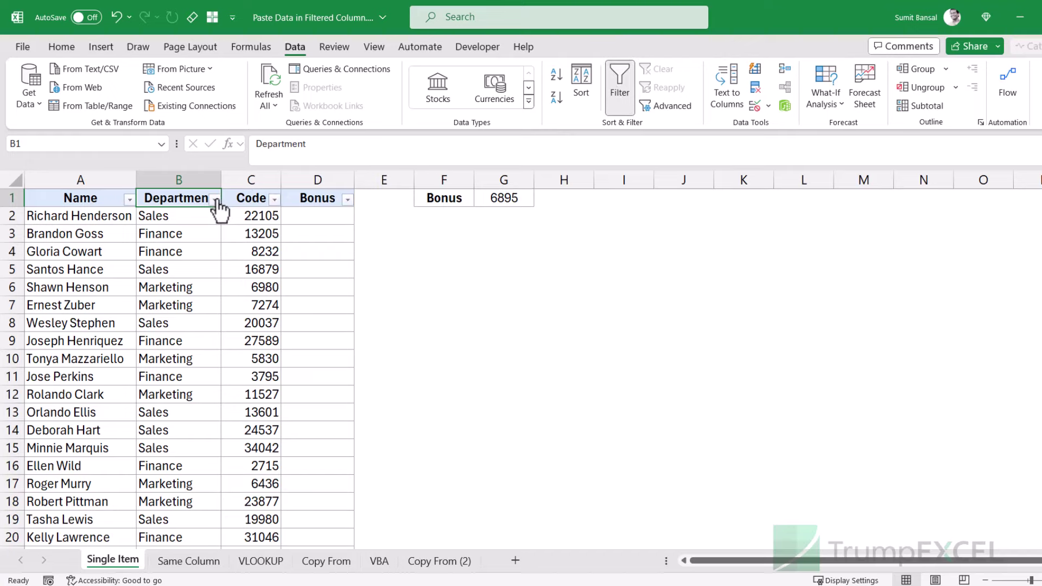
pyautogui.click(216, 201)
pyautogui.click(99, 369)
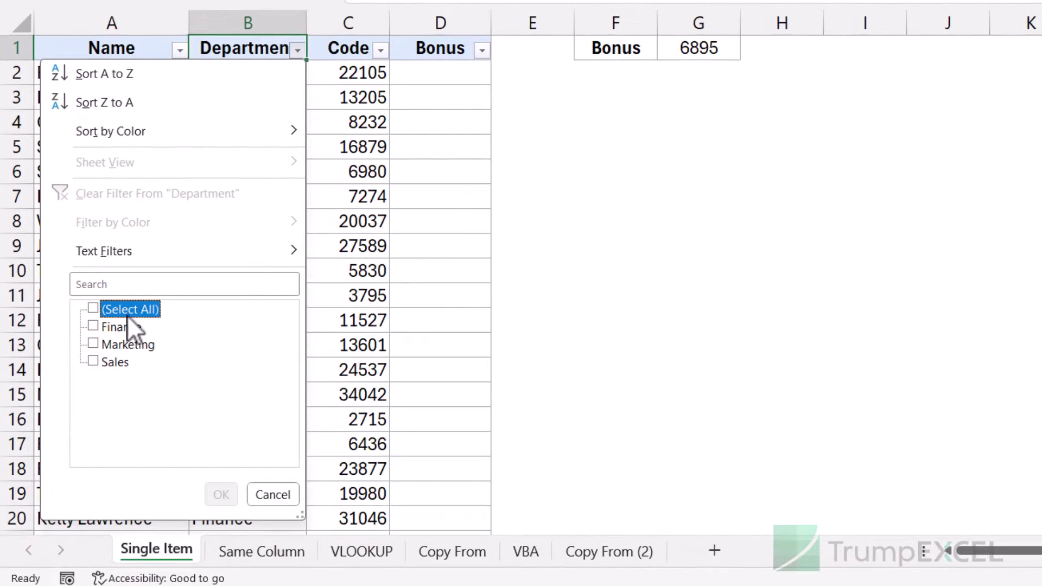
pyautogui.click(93, 344)
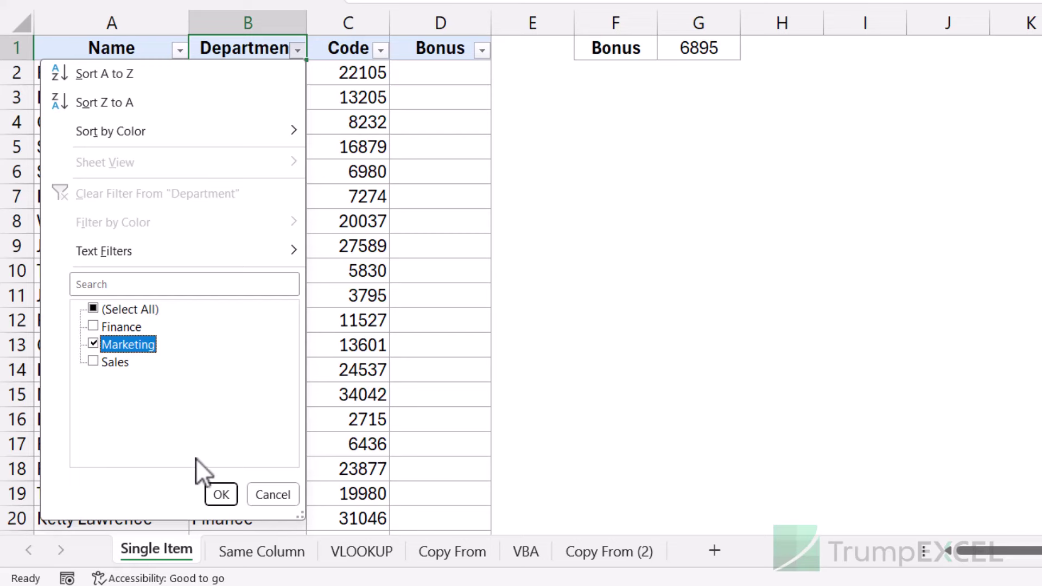
pyautogui.click(217, 494)
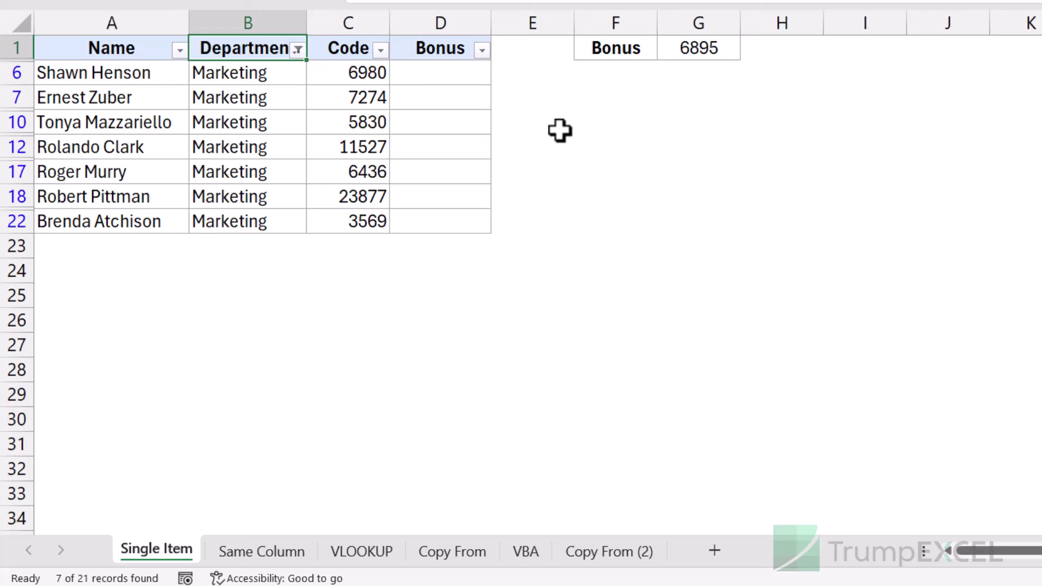
# Copy the bonus amount in G1 and paste it into the visible Marketing cells of the Bonus column, D6:D22
pyautogui.click(700, 57)
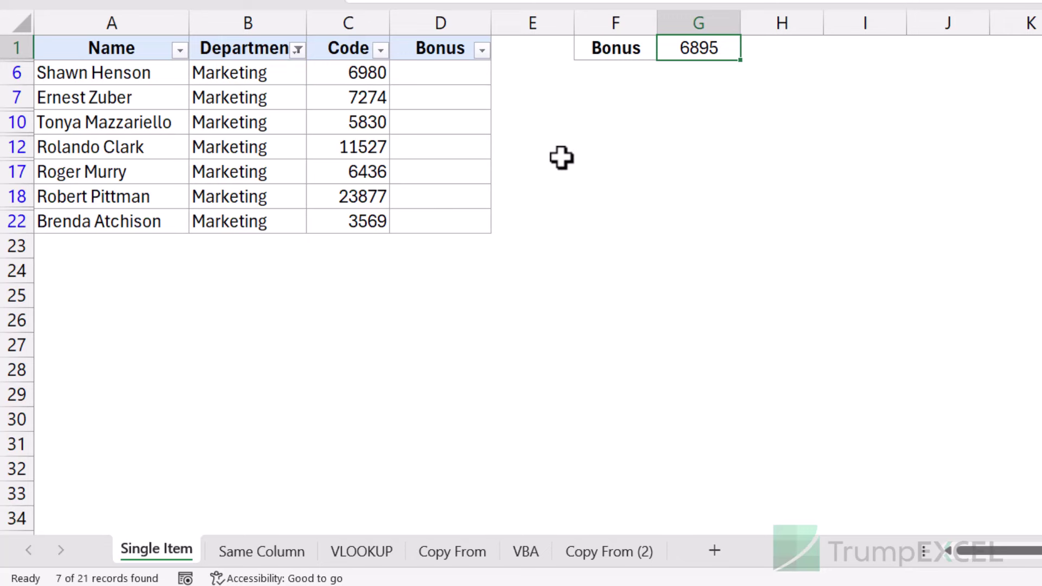
pyautogui.hotkey('ctrl', 'c')
pyautogui.moveTo(426, 75); pyautogui.dragTo(416, 222)
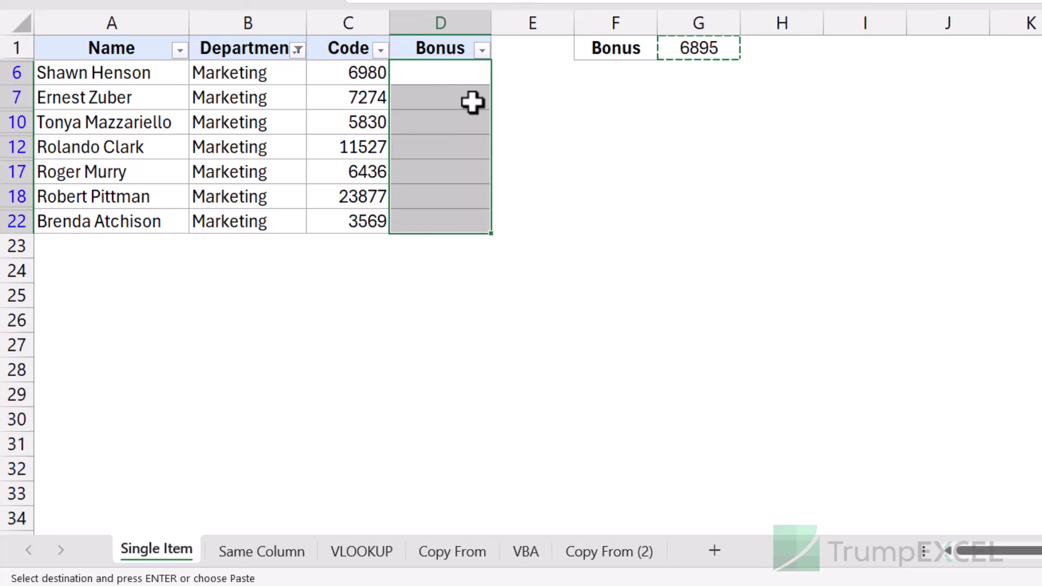
pyautogui.hotkey('ctrl', 'v')
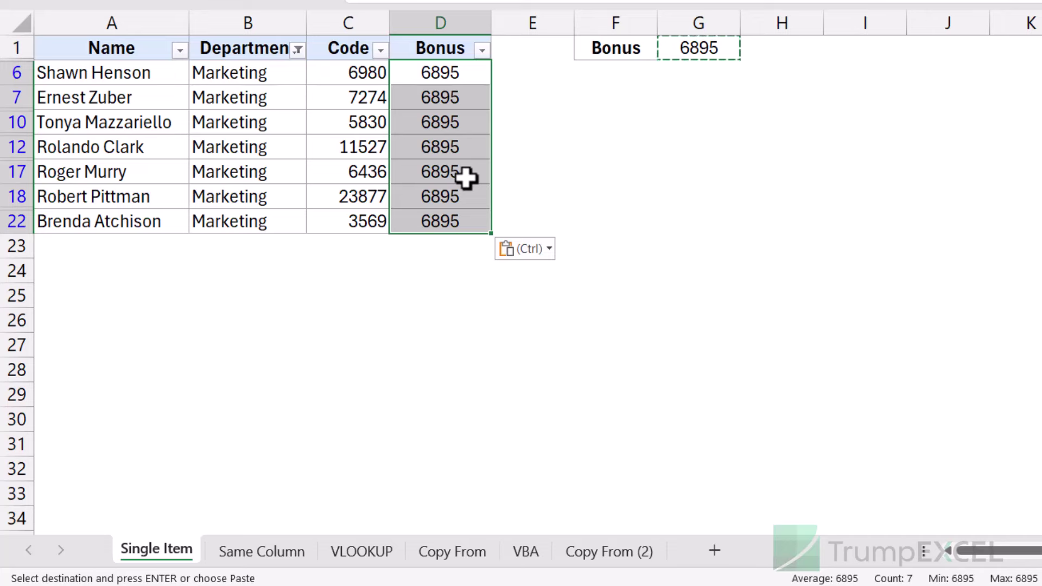
# Remove the filter from the table and check which rows of the Bonus column received the pasted amount
pyautogui.hotkey('ctrl', 'shift', 'l')
pyautogui.scroll(-3, 467, 204)
pyautogui.scroll(1, 467, 205)
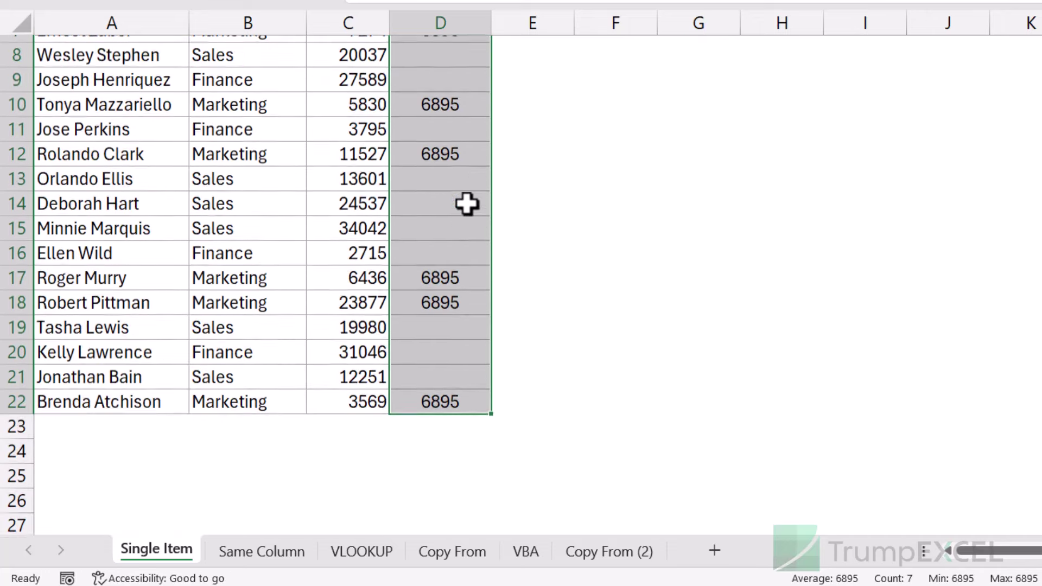
pyautogui.scroll(2, 467, 204)
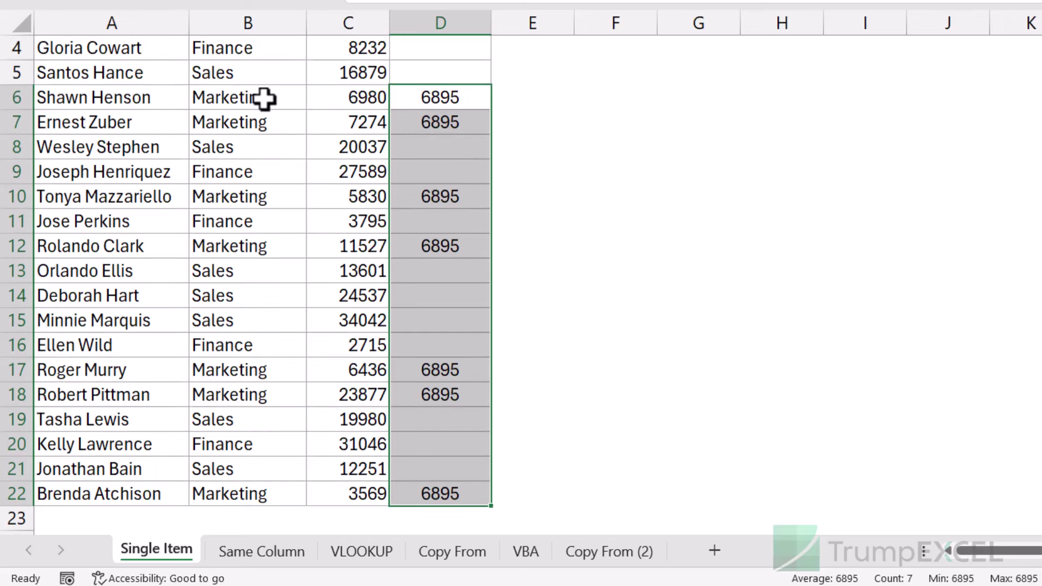
pyautogui.click(264, 99)
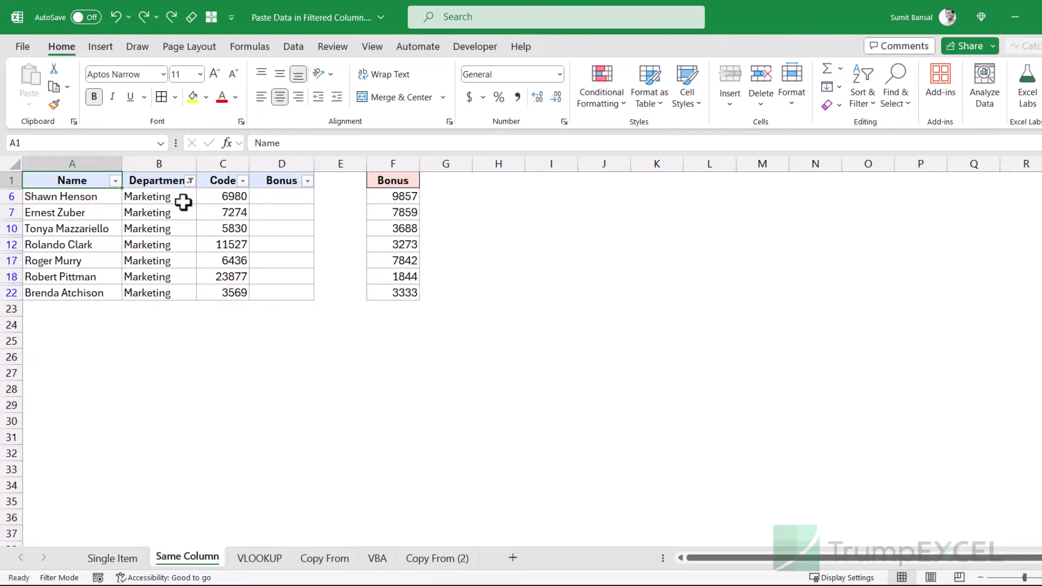
# On the Same Column sheet, try to copy the visible Bonus values in F6:F22 and paste them starting at D6
pyautogui.moveTo(384, 198); pyautogui.dragTo(383, 293)
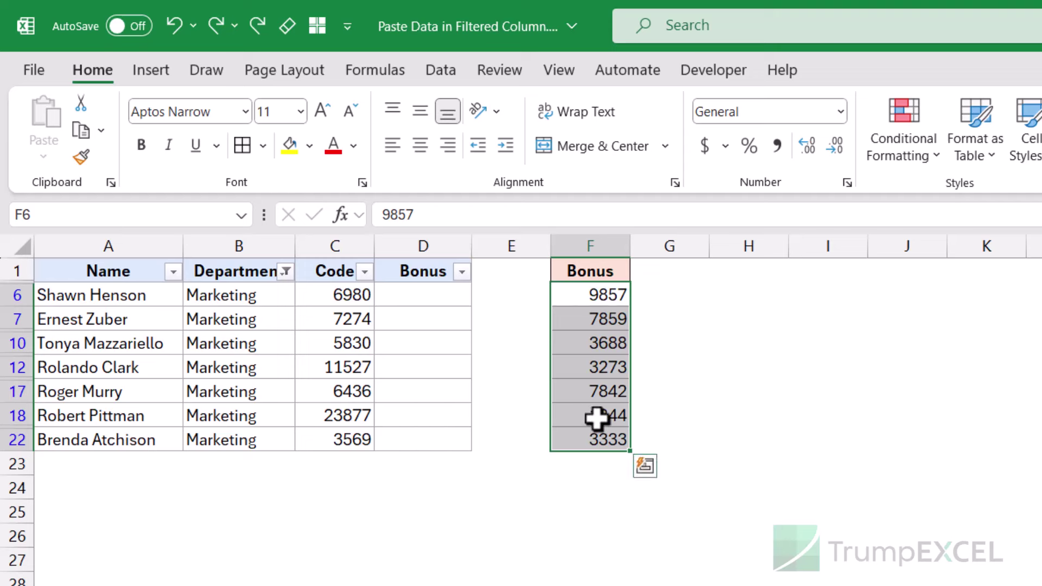
pyautogui.hotkey('ctrl', 'c')
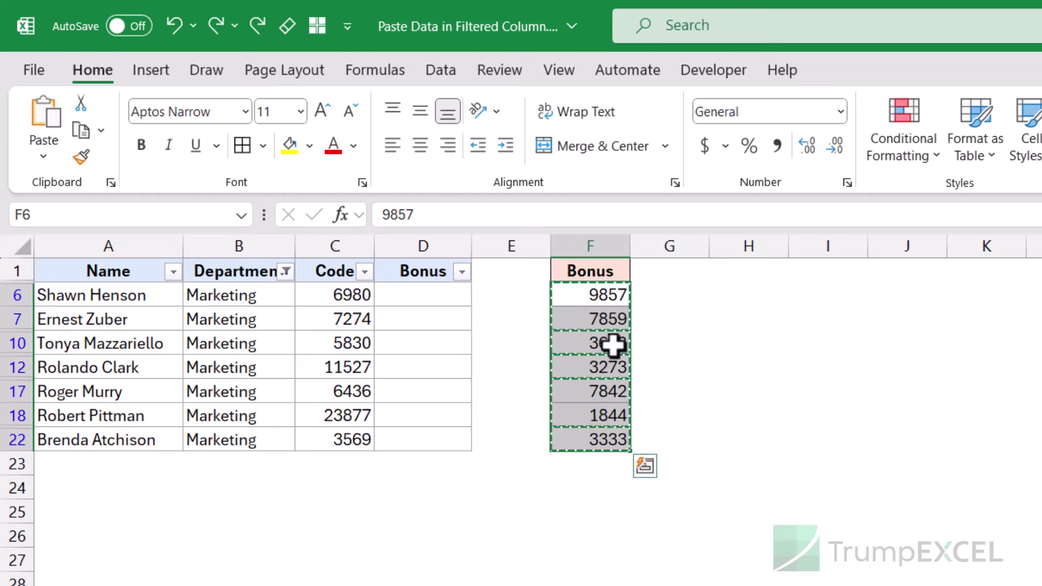
pyautogui.click(413, 299)
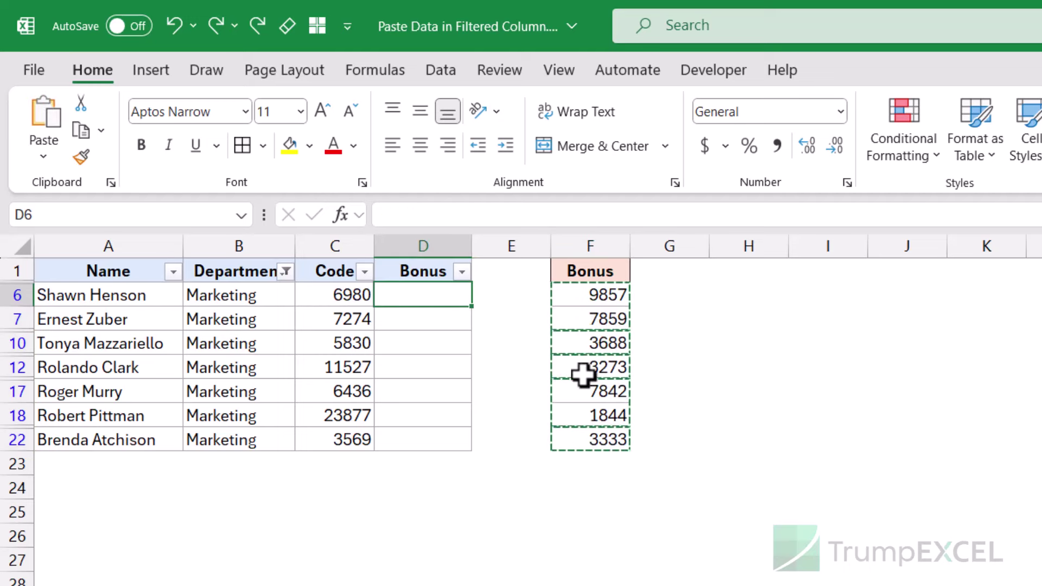
pyautogui.hotkey('ctrl', 'v')
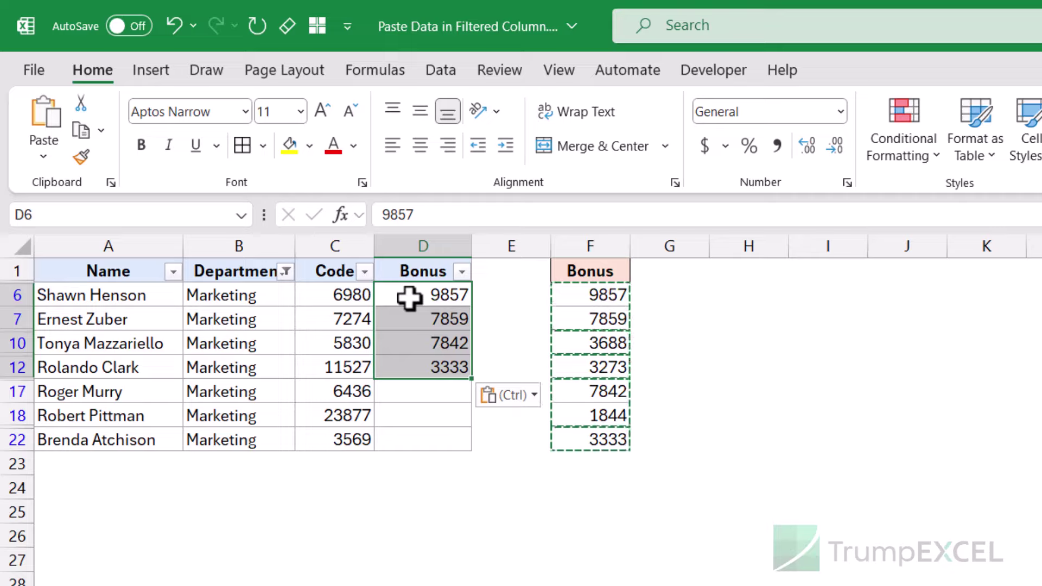
# Remove the filter to check where the bonuses were pasted, and undo both the filter removal and the paste
pyautogui.hotkey('ctrl', 'shift', 'l')
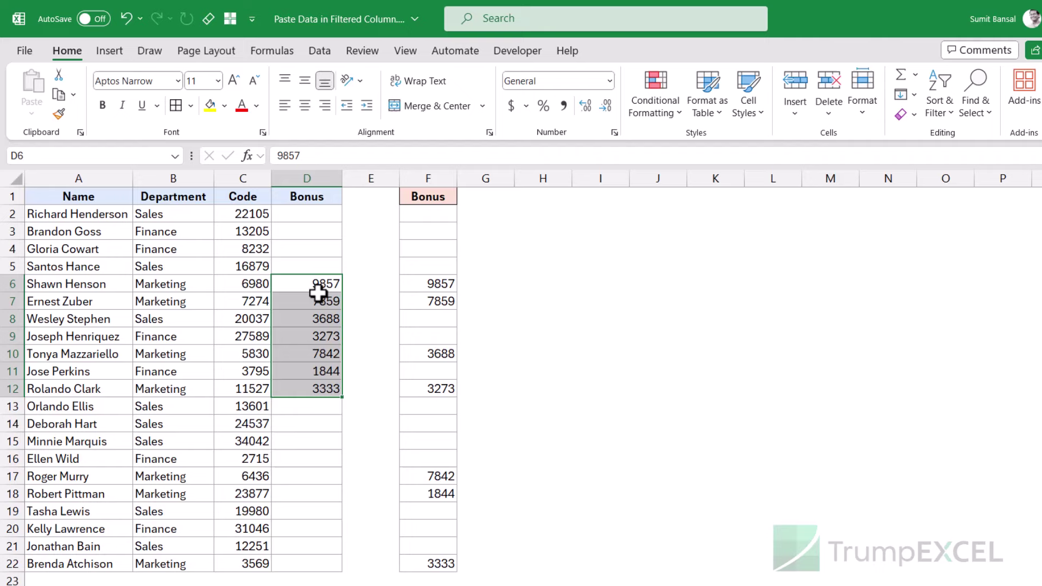
pyautogui.hotkey('ctrl', 'z')
pyautogui.hotkey('ctrl', 'z')
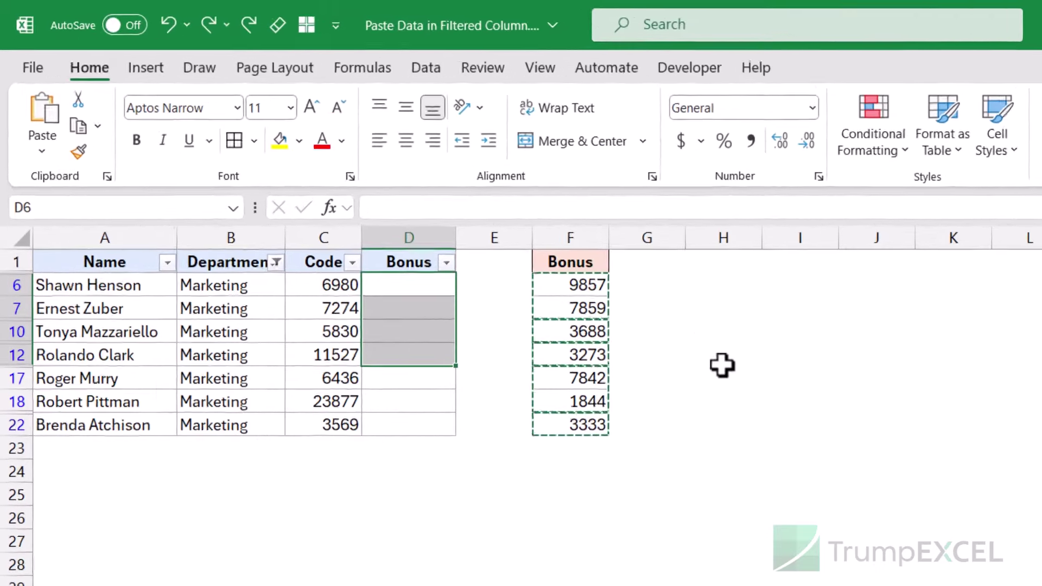
# Cancel the pending copy, select the filtered range D6:F22 and fill the column F bonuses leftward into columns D and E
pyautogui.click(543, 283)
pyautogui.moveTo(458, 300); pyautogui.dragTo(581, 446)
pyautogui.press('Escape')
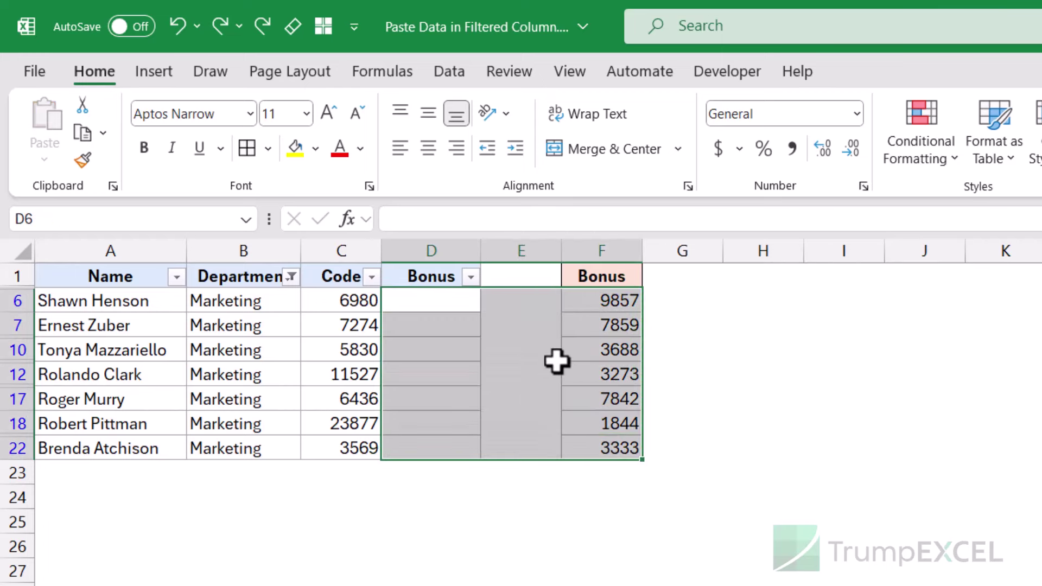
pyautogui.click(450, 304)
pyautogui.moveTo(450, 304); pyautogui.dragTo(607, 449)
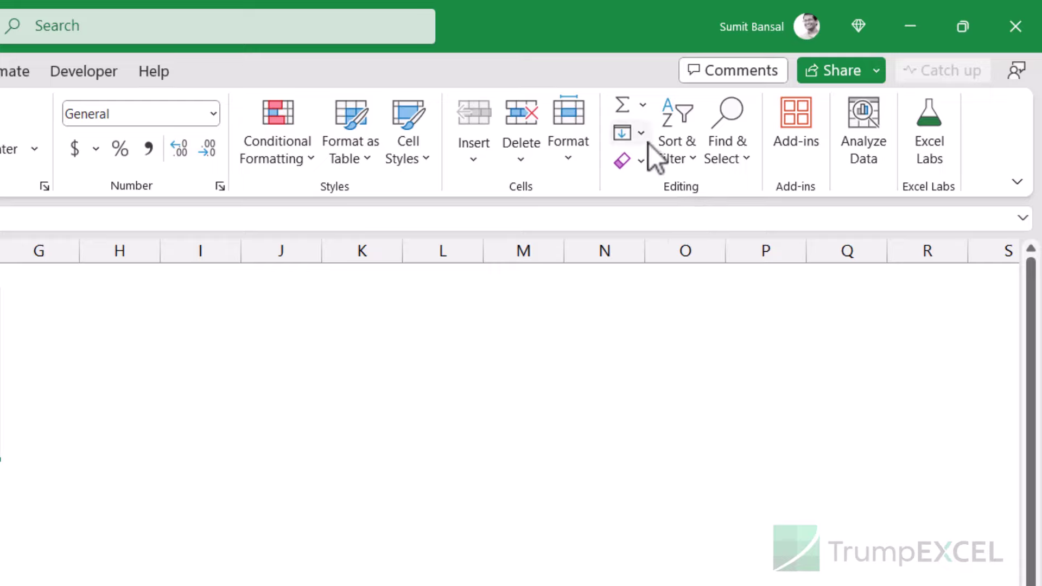
pyautogui.click(646, 139)
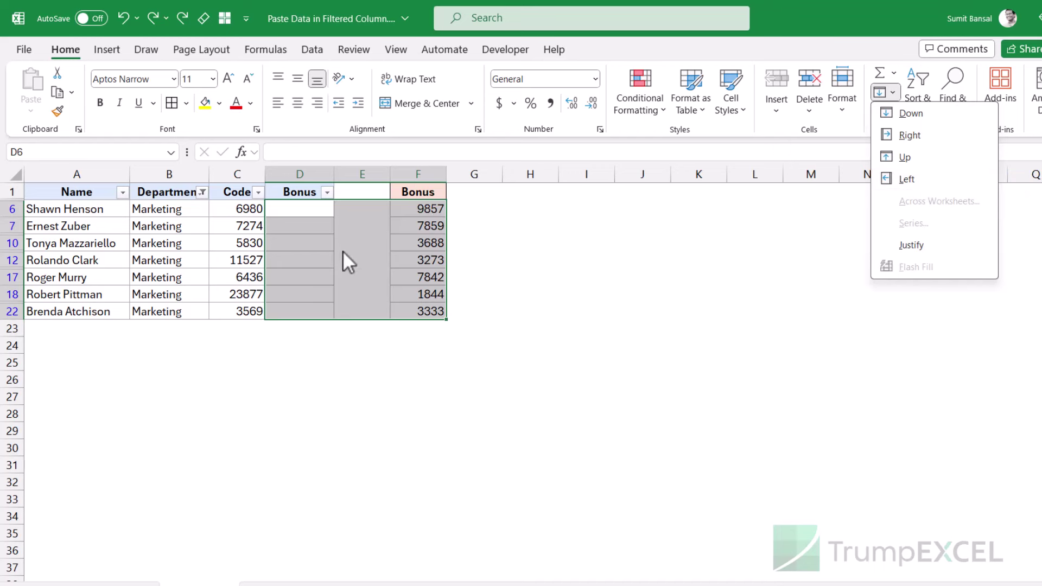
pyautogui.click(902, 179)
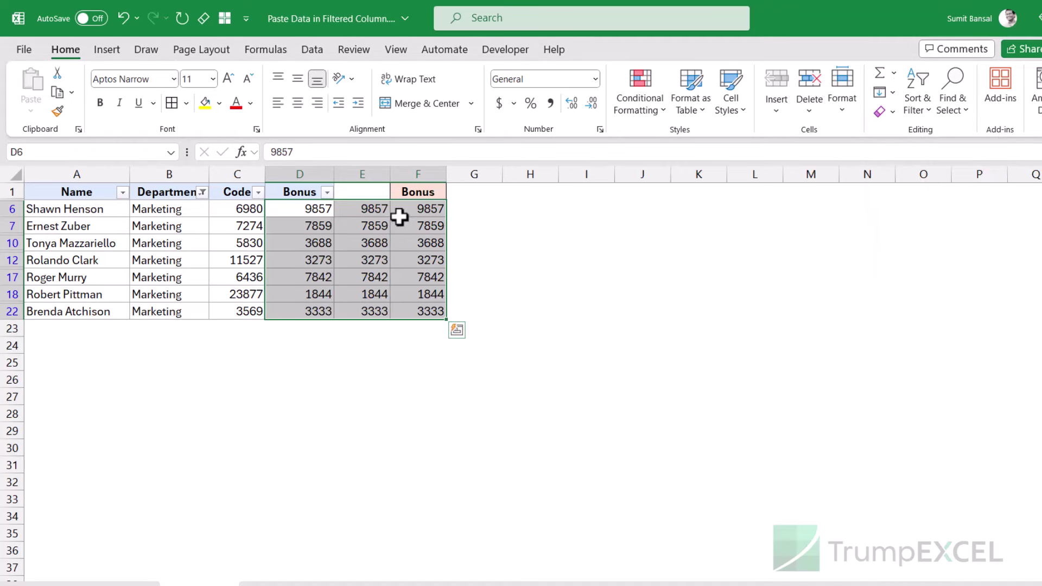
# Check the filled values in E6:F22 and undo the leftward fill
pyautogui.click(365, 208)
pyautogui.moveTo(365, 208); pyautogui.dragTo(417, 306)
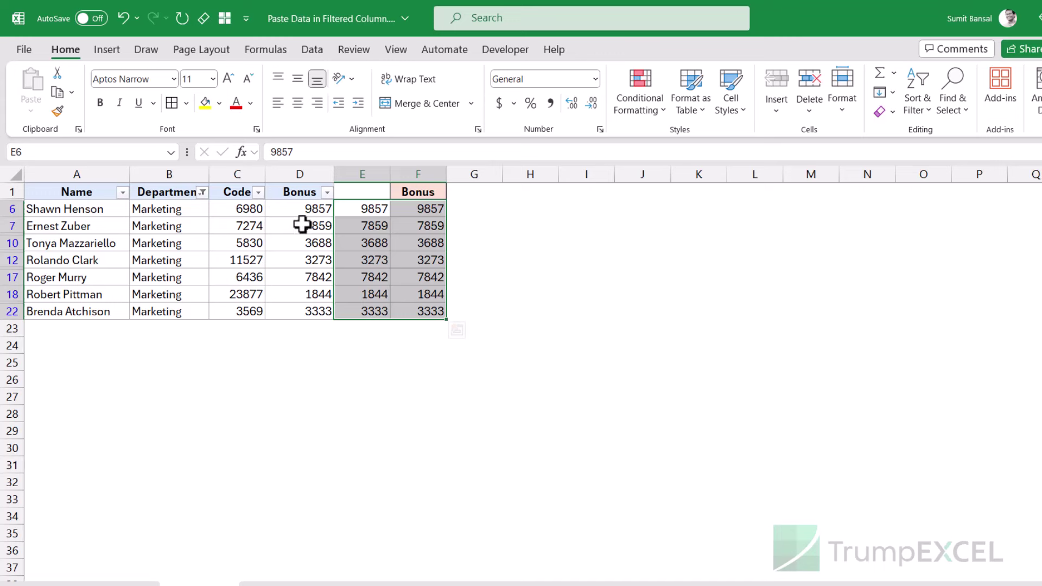
pyautogui.hotkey('ctrl', 'z')
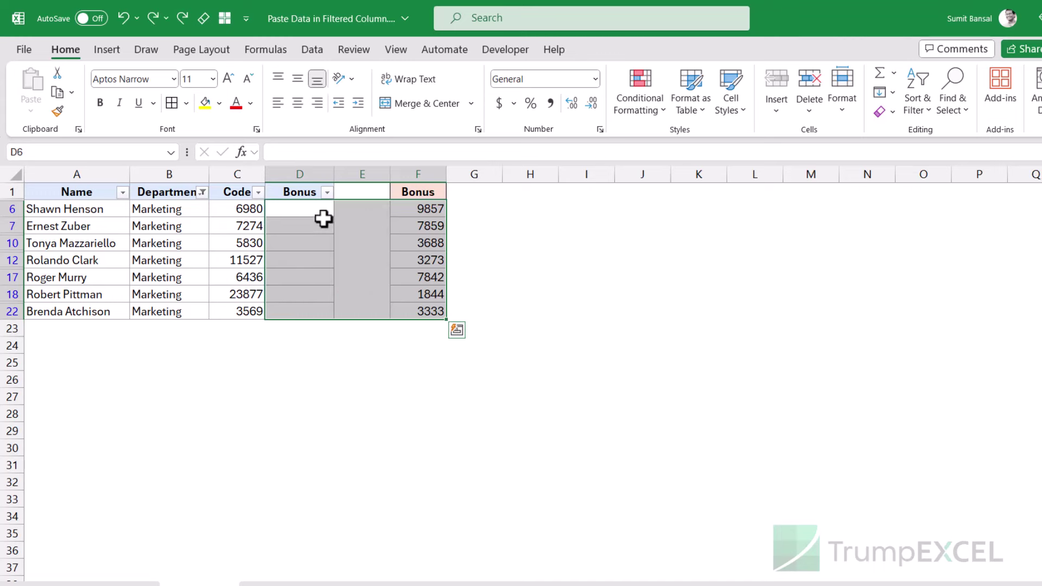
# Enter the formula =F6 in D6 and fill it down through the visible Bonus cells to D22
pyautogui.click(420, 208)
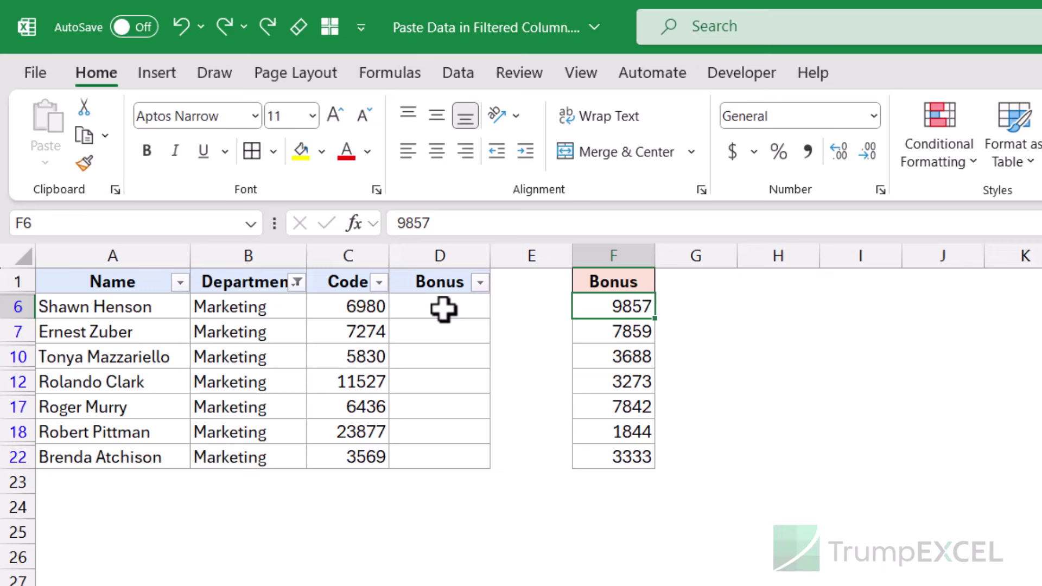
pyautogui.click(443, 310)
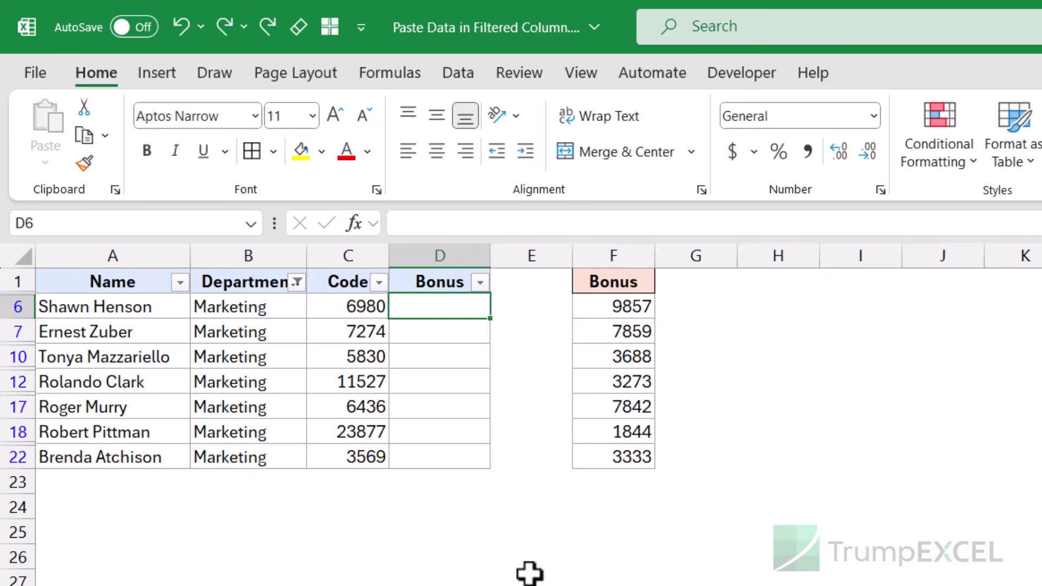
pyautogui.write('=')
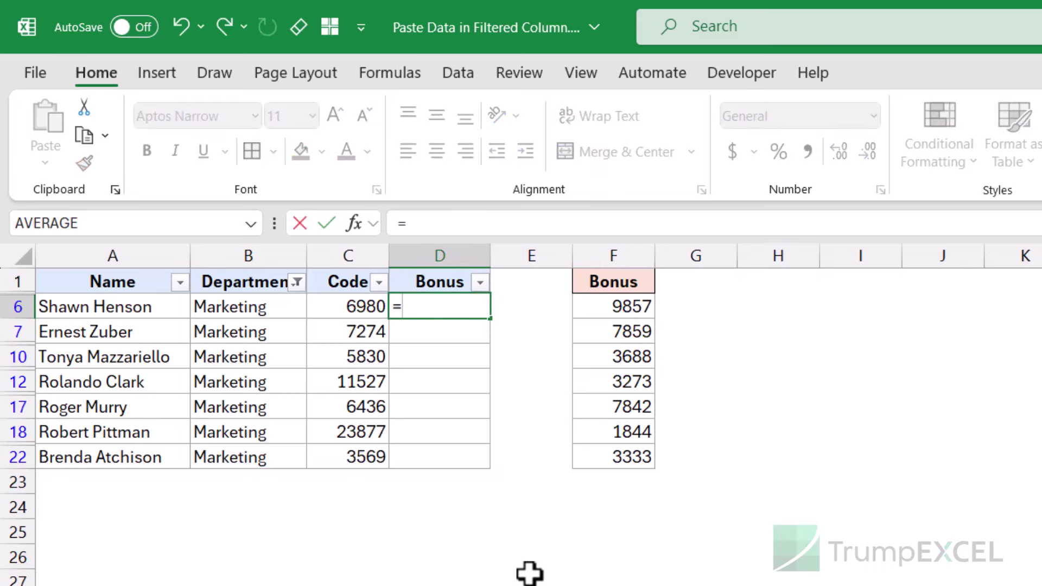
pyautogui.click(622, 306)
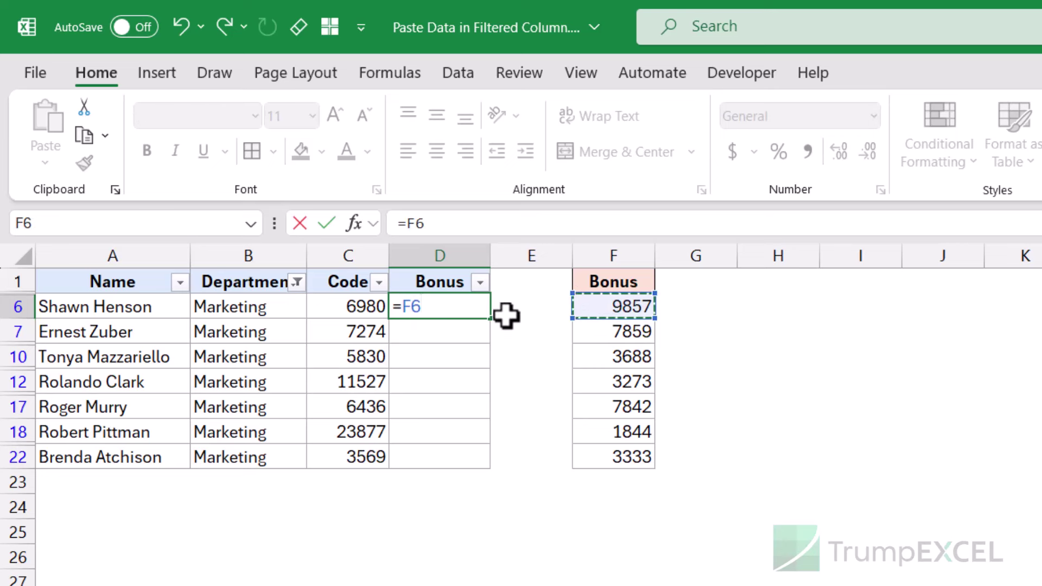
pyautogui.press('Return')
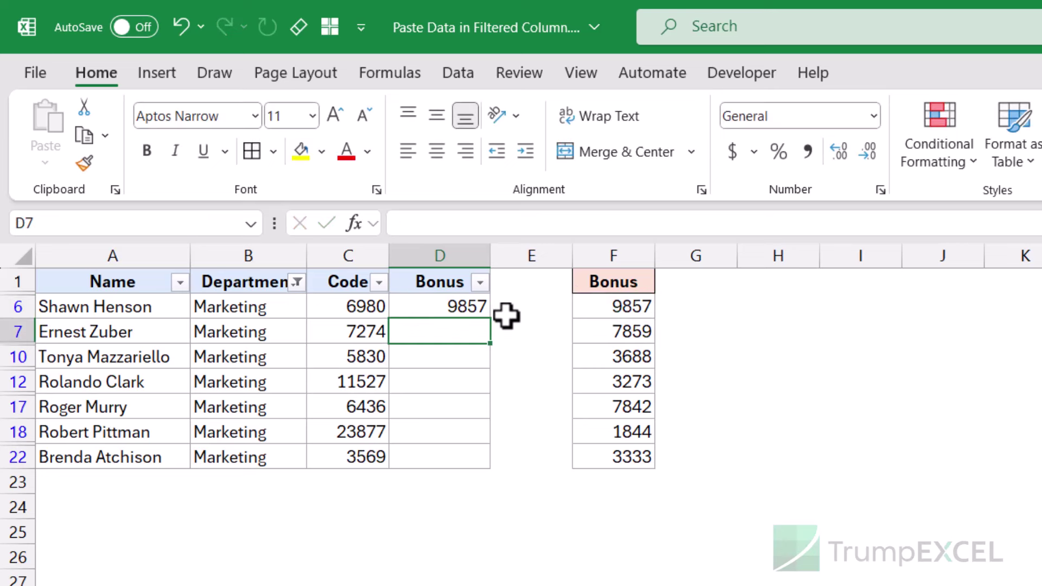
pyautogui.click(463, 305)
pyautogui.moveTo(494, 321); pyautogui.dragTo(471, 468)
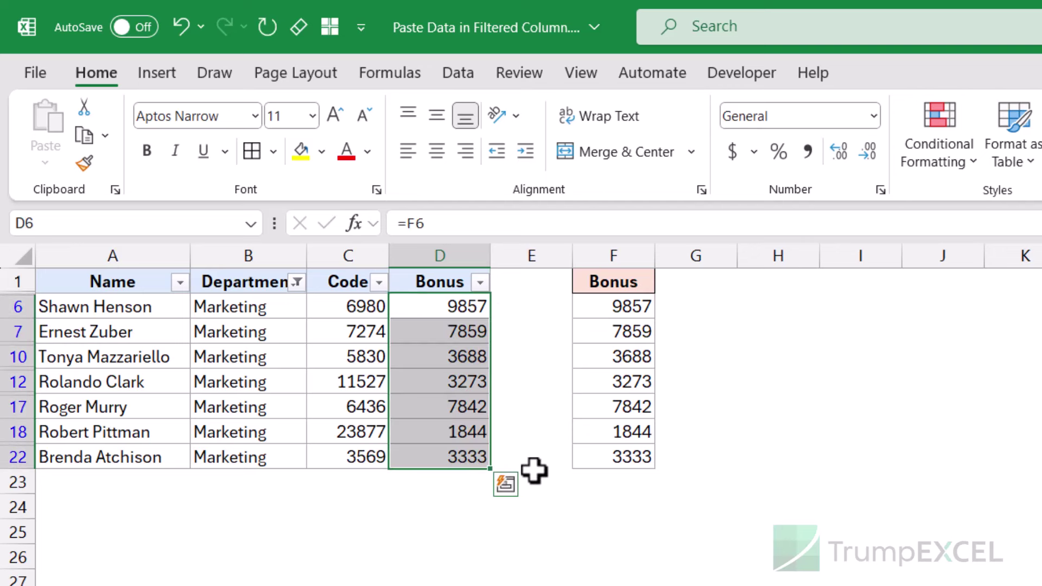
# Copy the formulas in the visible Bonus cells D6:D22 and try to paste them over themselves as values
pyautogui.click(461, 332)
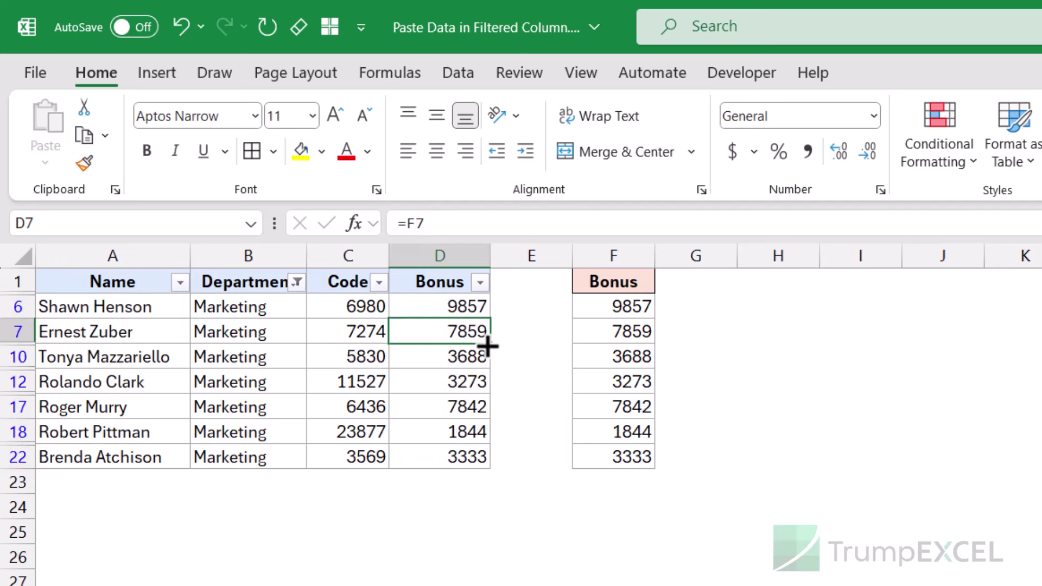
pyautogui.moveTo(454, 307); pyautogui.dragTo(442, 449)
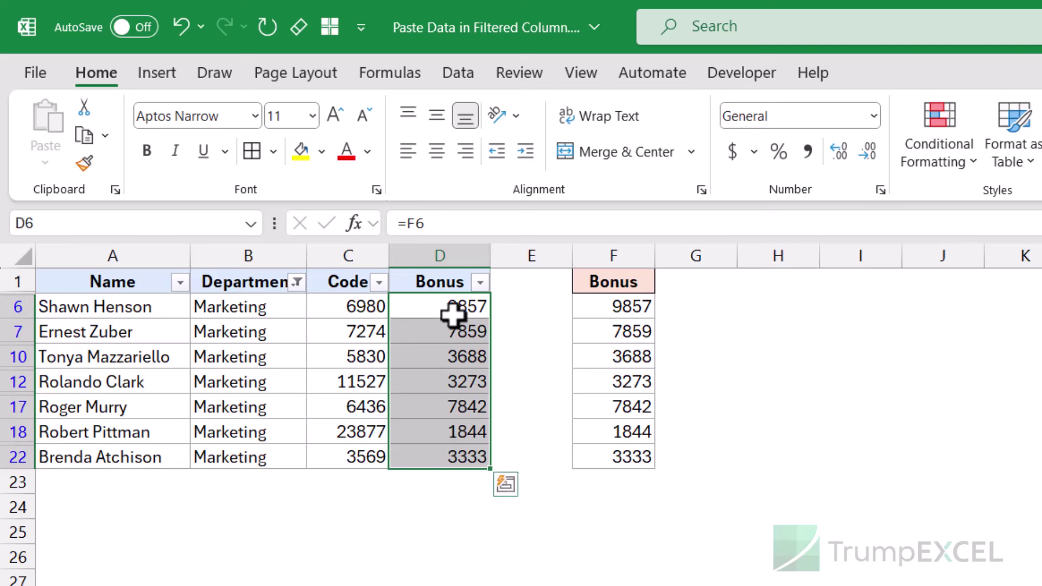
pyautogui.hotkey('ctrl', 'c')
pyautogui.rightClick(450, 356)
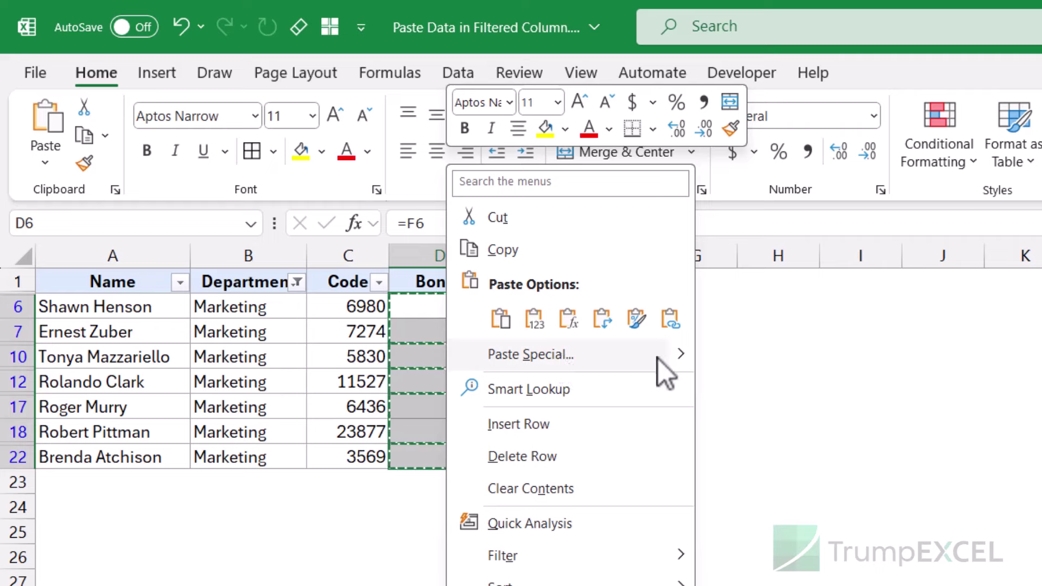
pyautogui.moveTo(678, 356)
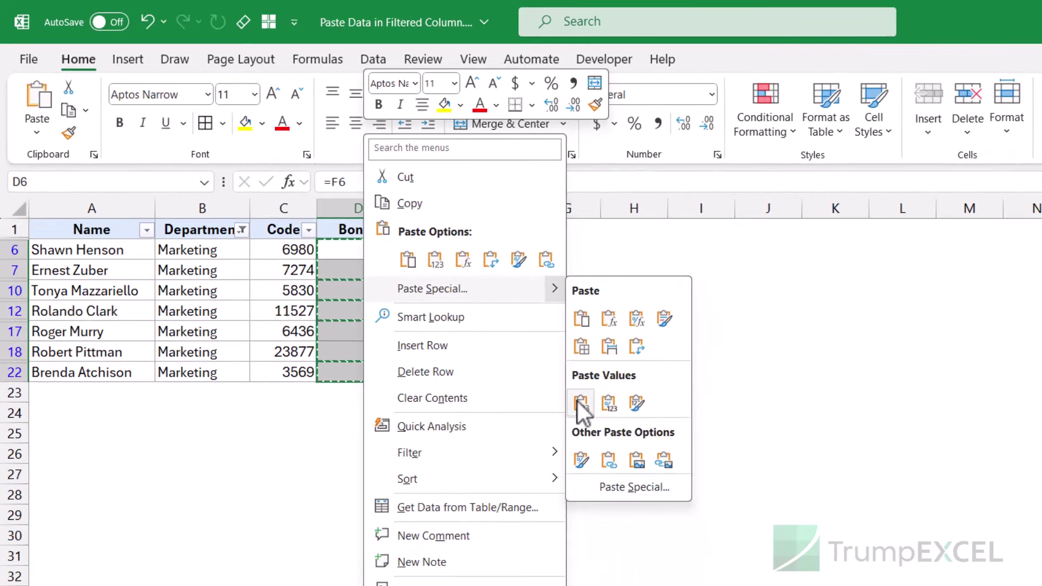
pyautogui.click(581, 403)
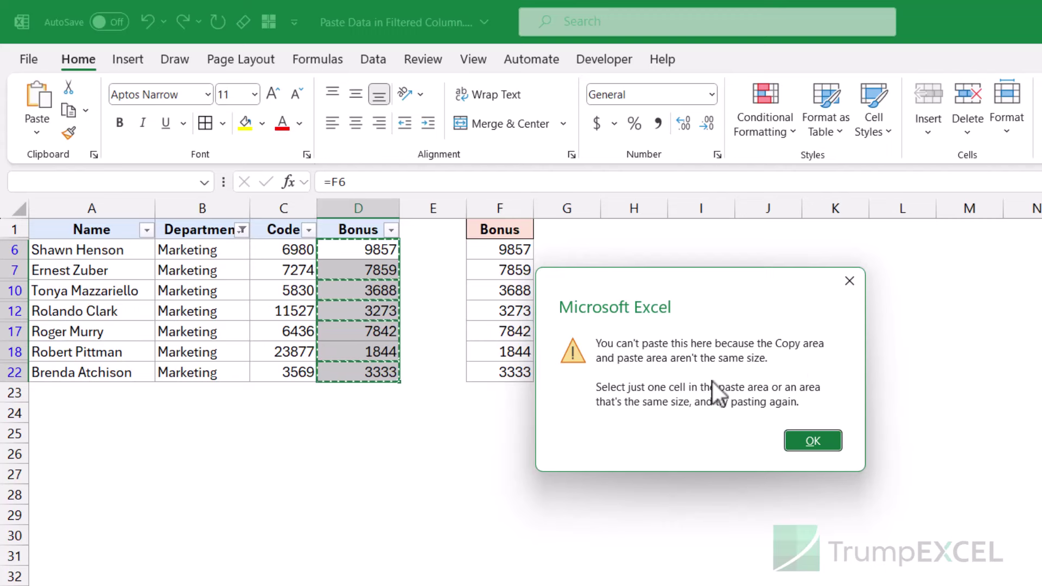
# Dismiss the paste warning, remove the table's filter and copy the full Bonus range D2:D22
pyautogui.click(800, 446)
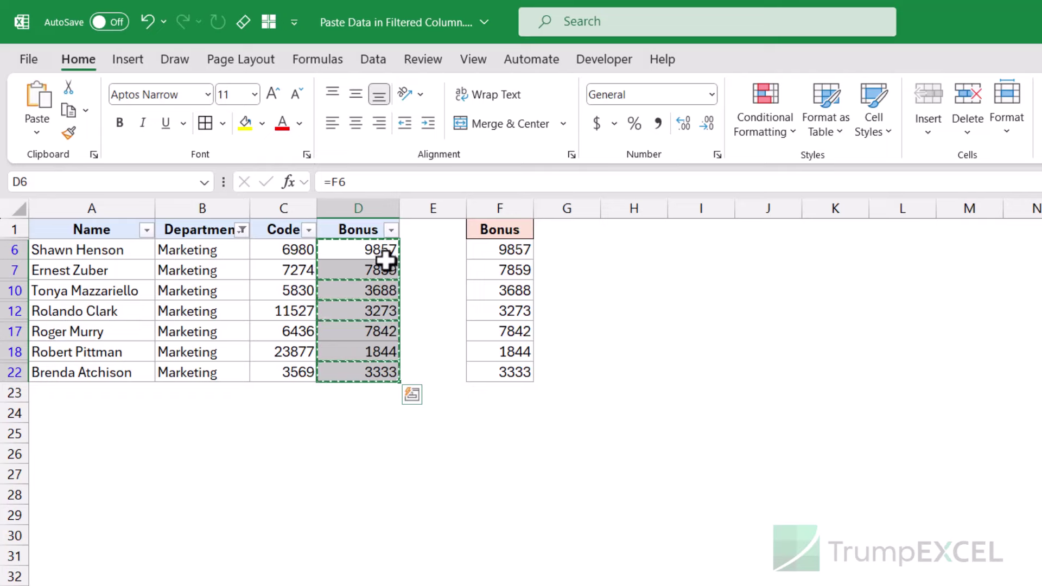
pyautogui.hotkey('ctrl', 'shift', 'l')
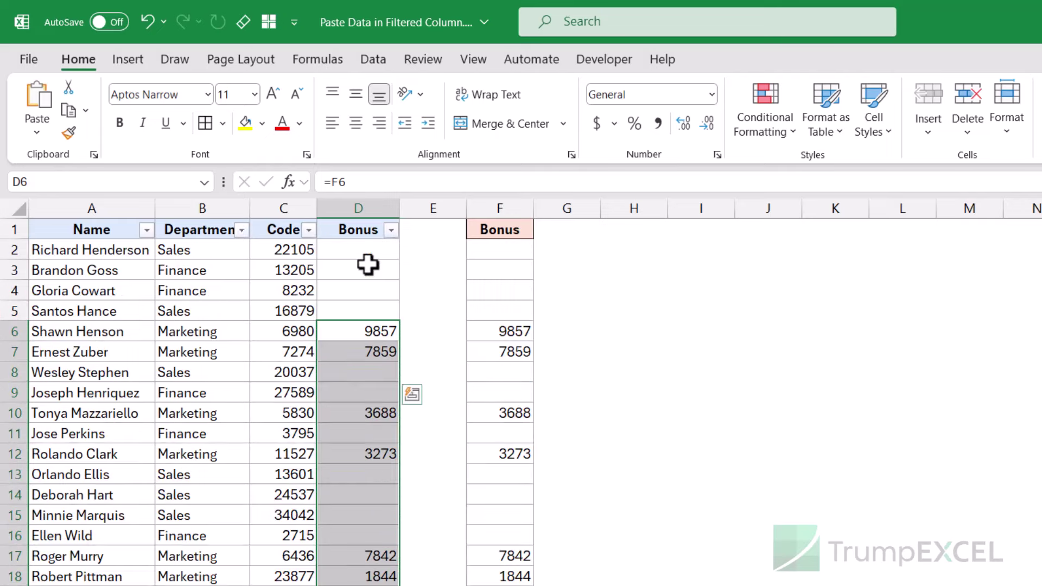
pyautogui.moveTo(369, 260); pyautogui.dragTo(381, 585)
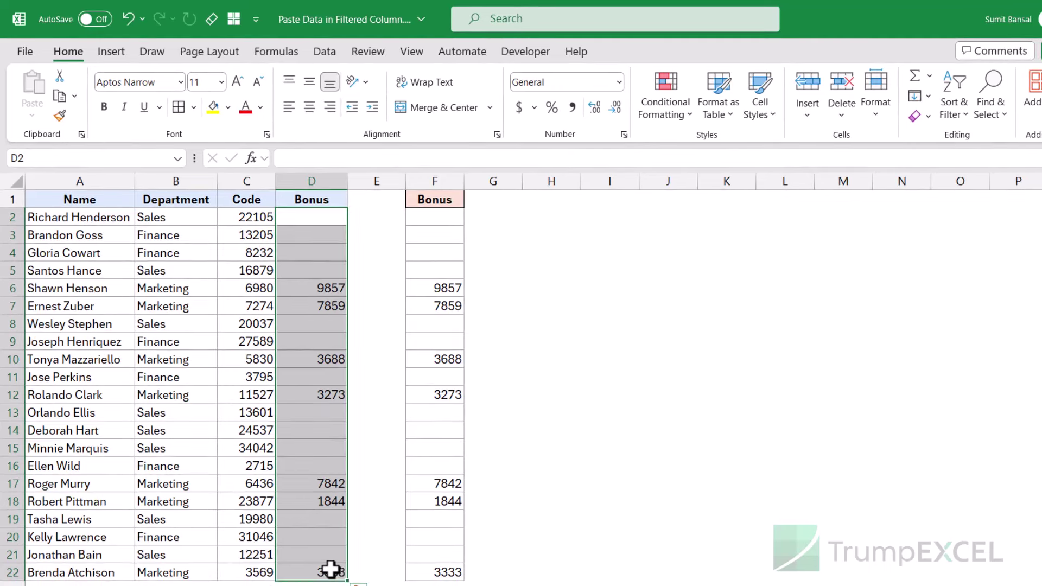
pyautogui.hotkey('ctrl', 'c')
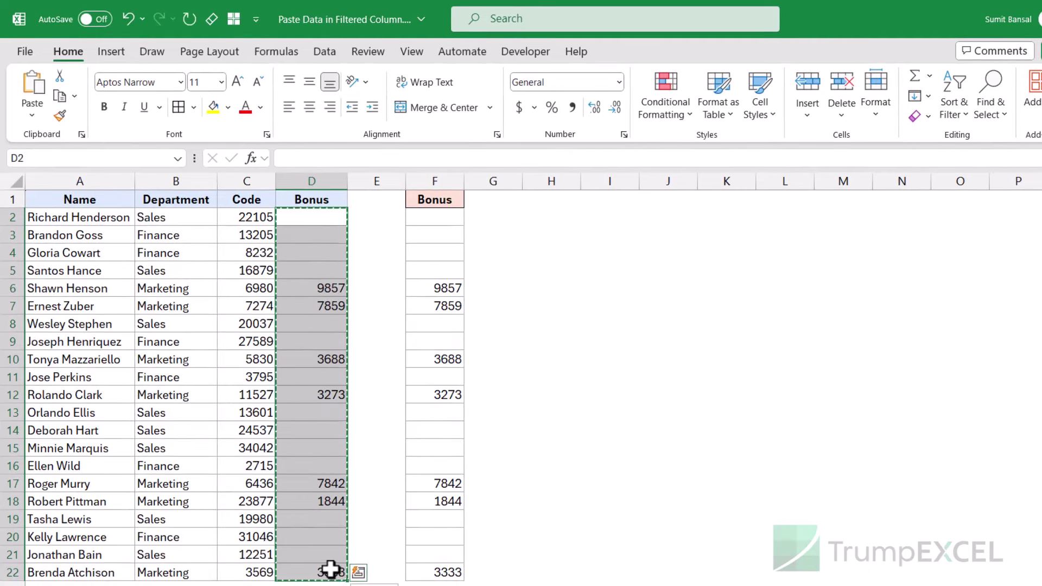
pyautogui.press('Escape')
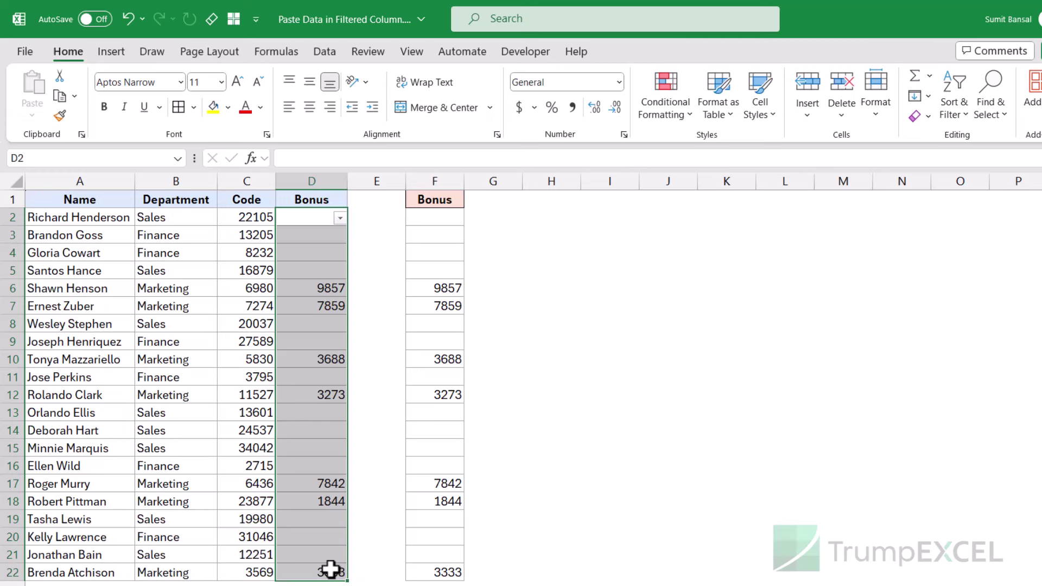
pyautogui.click(291, 201)
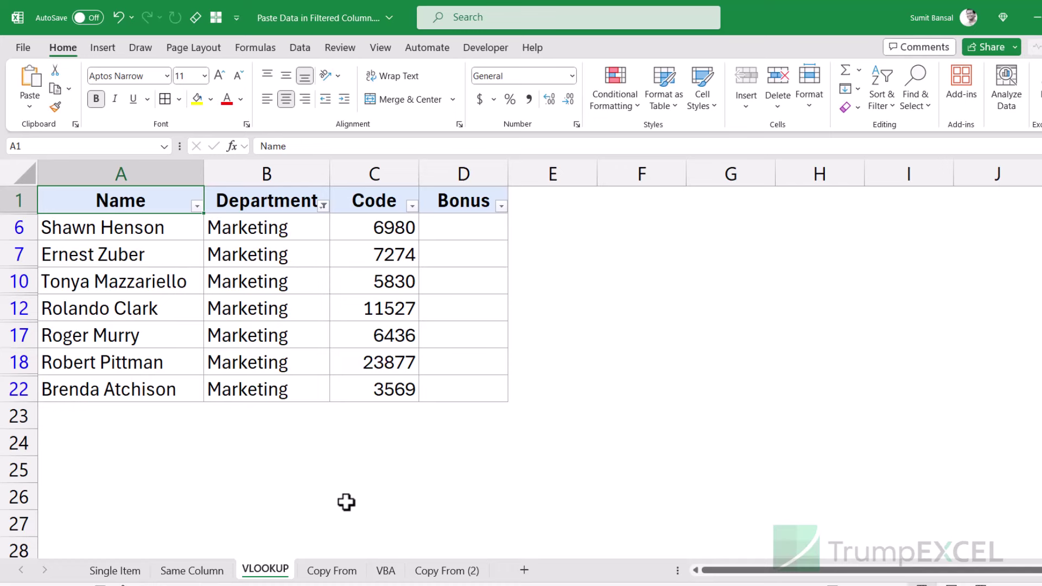
# Compare the names and bonuses on the Copy From sheet with the filtered Name and Bonus columns on the VLOOKUP sheet
pyautogui.click(332, 570)
pyautogui.moveTo(267, 234); pyautogui.dragTo(272, 392)
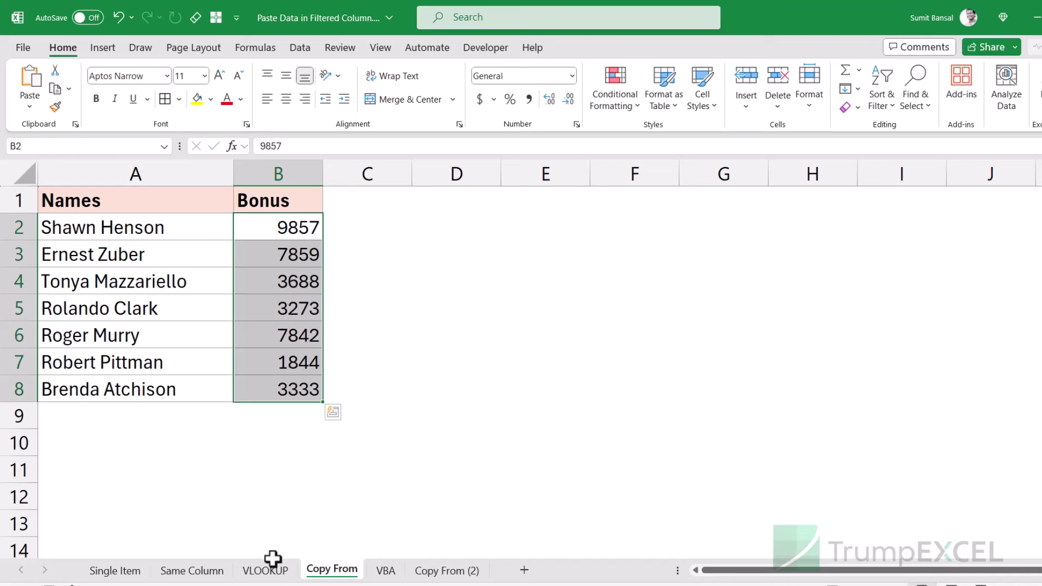
pyautogui.click(272, 565)
pyautogui.moveTo(461, 227); pyautogui.dragTo(463, 391)
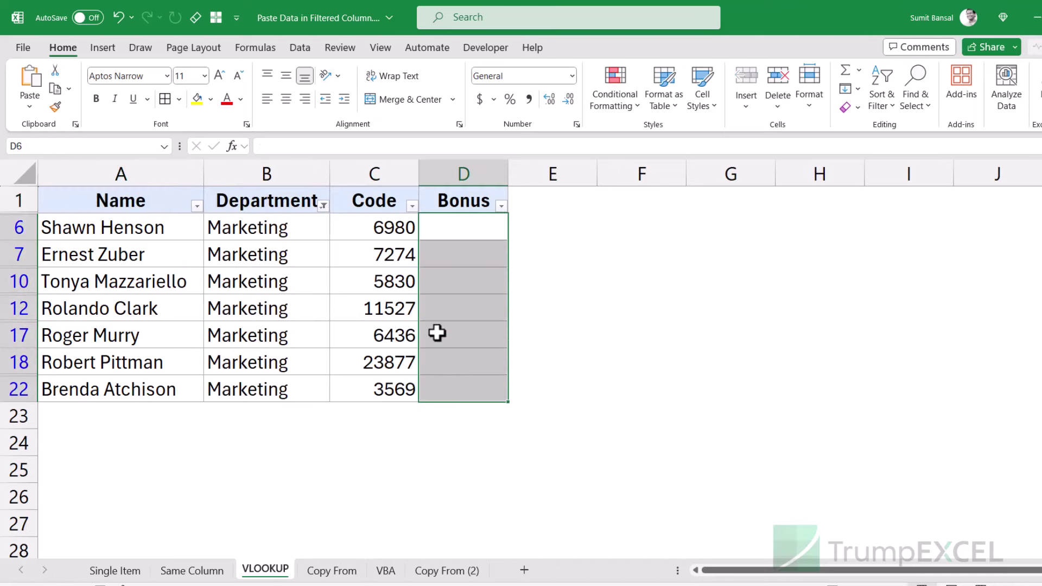
pyautogui.moveTo(160, 231); pyautogui.dragTo(143, 387)
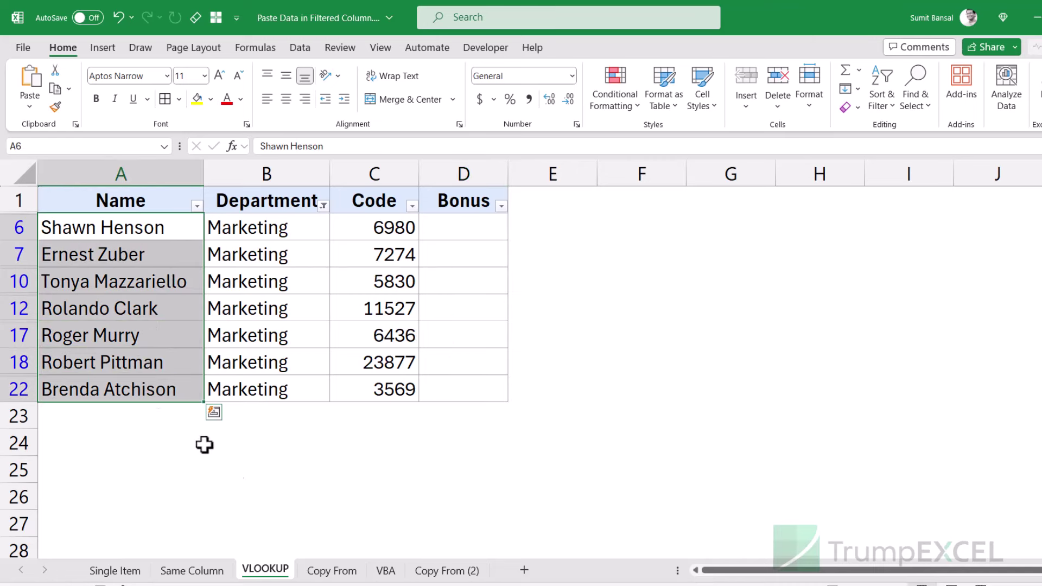
pyautogui.click(315, 571)
pyautogui.moveTo(182, 235); pyautogui.dragTo(189, 381)
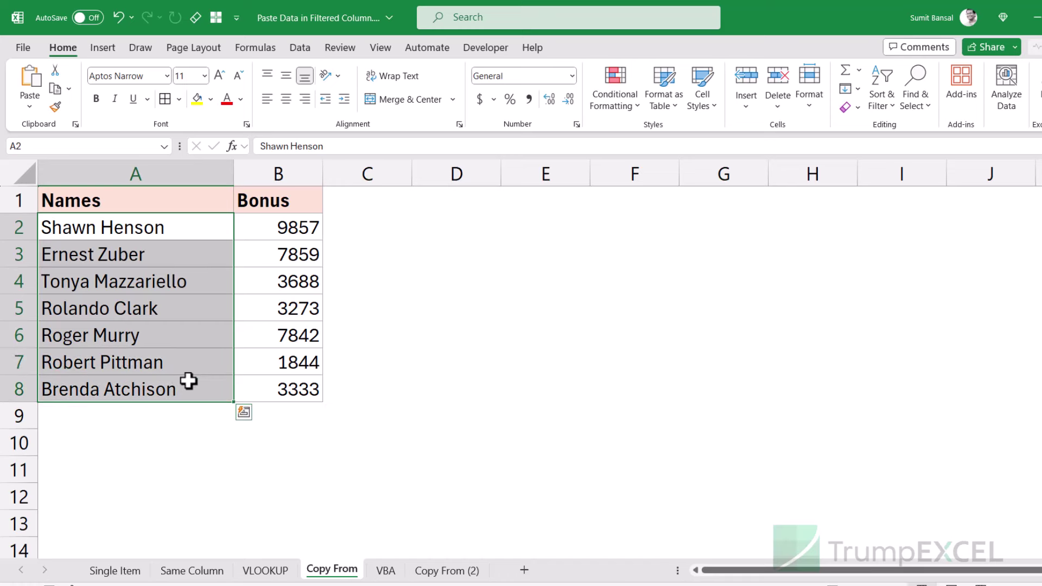
pyautogui.click(266, 568)
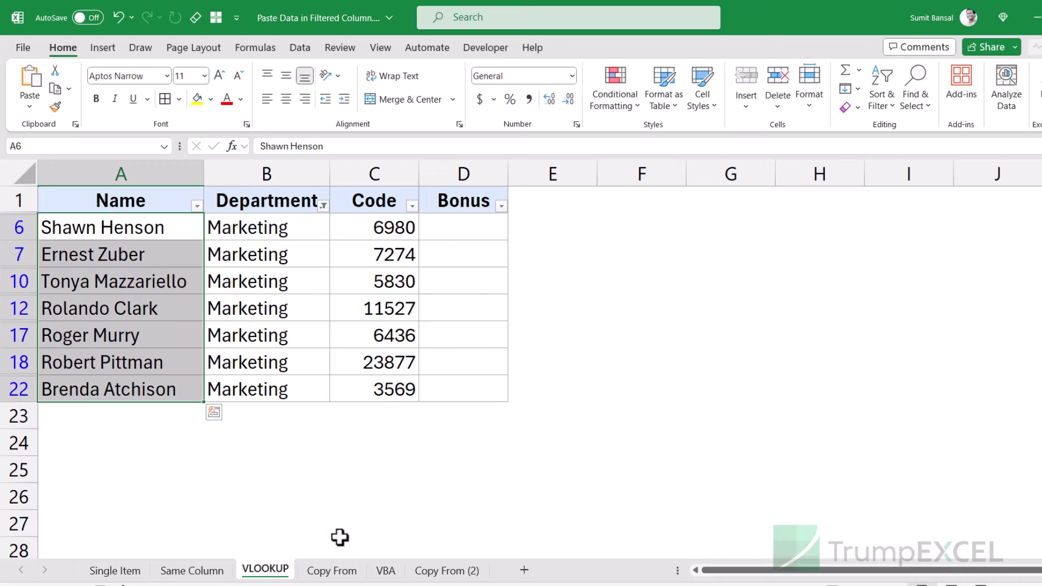
# Examine the Bonus-only list A2:A8 on the Copy From (2) sheet and return to the VLOOKUP sheet
pyautogui.click(429, 570)
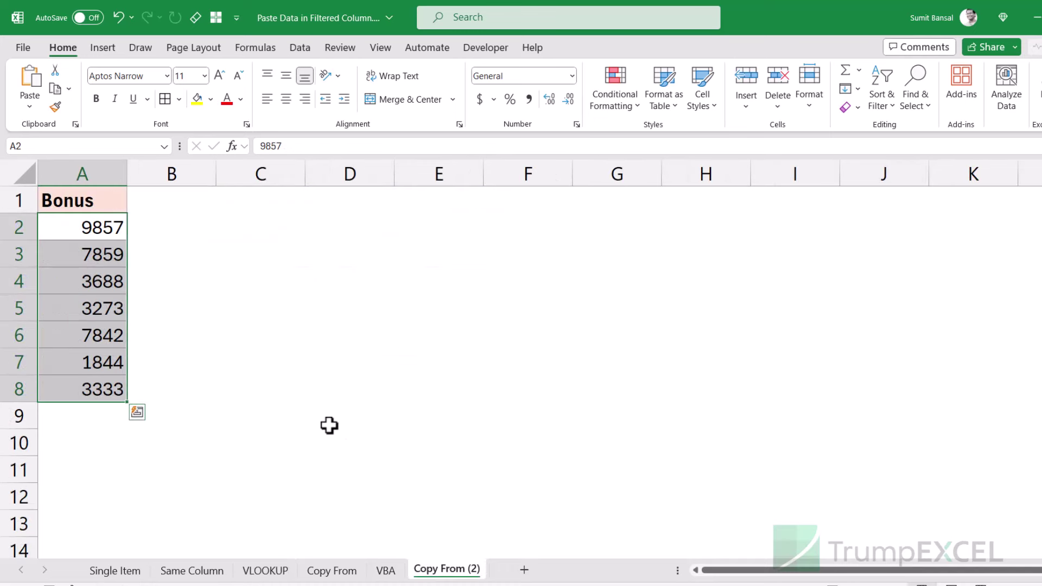
pyautogui.moveTo(102, 235); pyautogui.dragTo(112, 384)
pyautogui.click(268, 570)
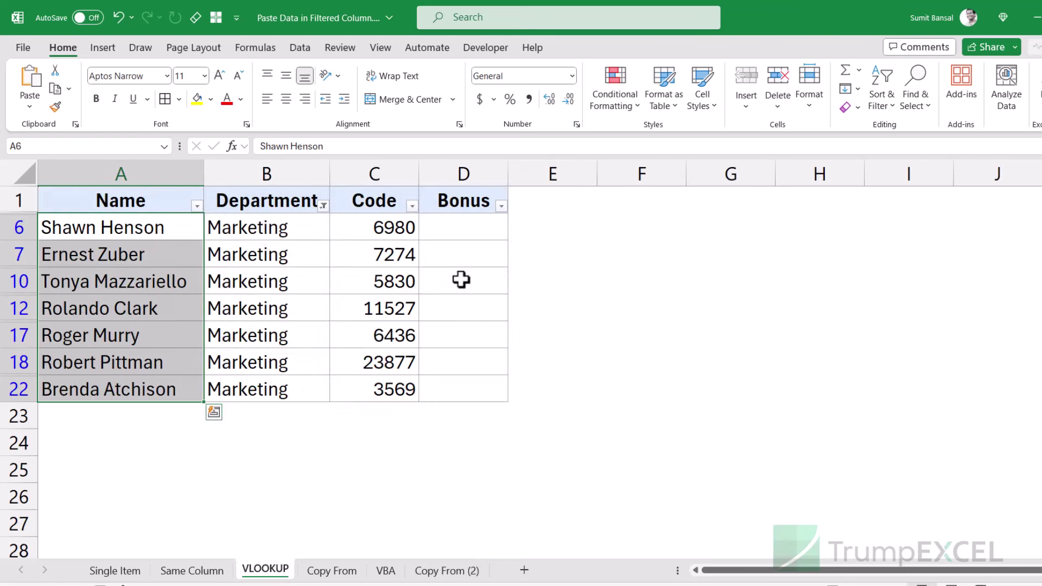
# Start a VLOOKUP formula in D6 with A6 as lookup value and the absolute range 'Copy From'!$A$2:$B$8 as table array
pyautogui.click(465, 232)
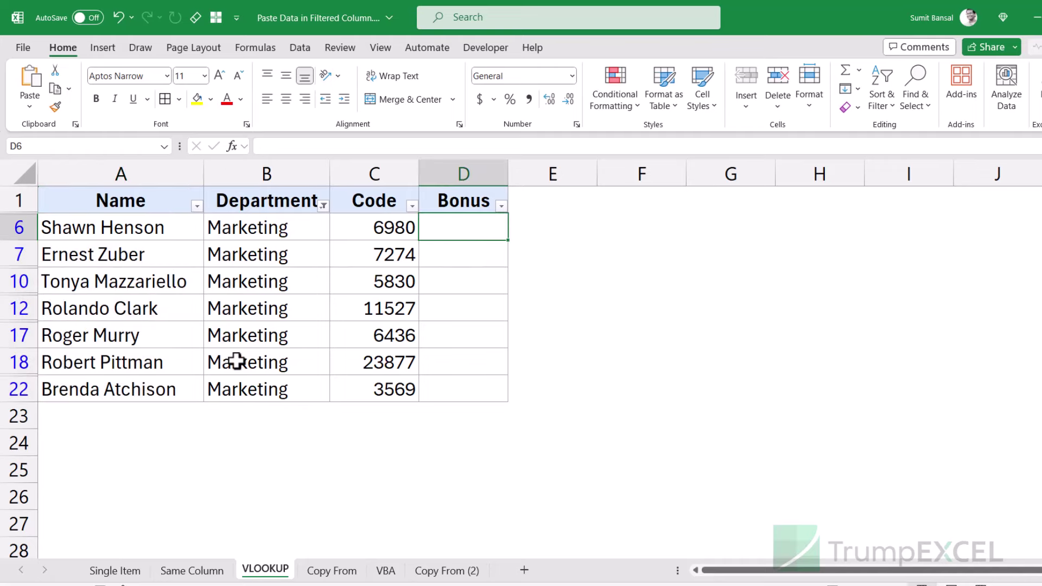
pyautogui.write('=vloo')
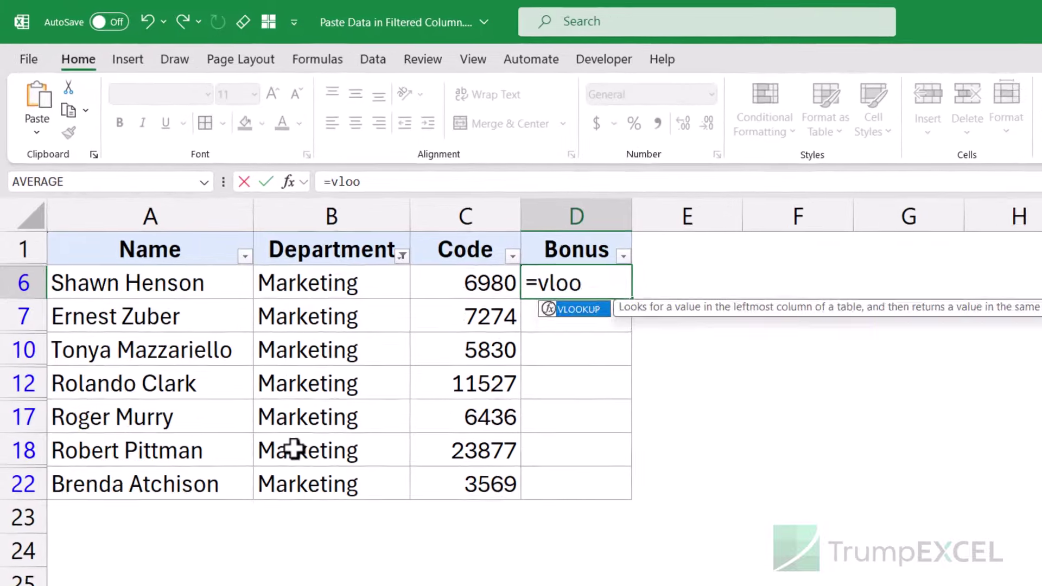
pyautogui.press('Tab')
pyautogui.click(185, 304)
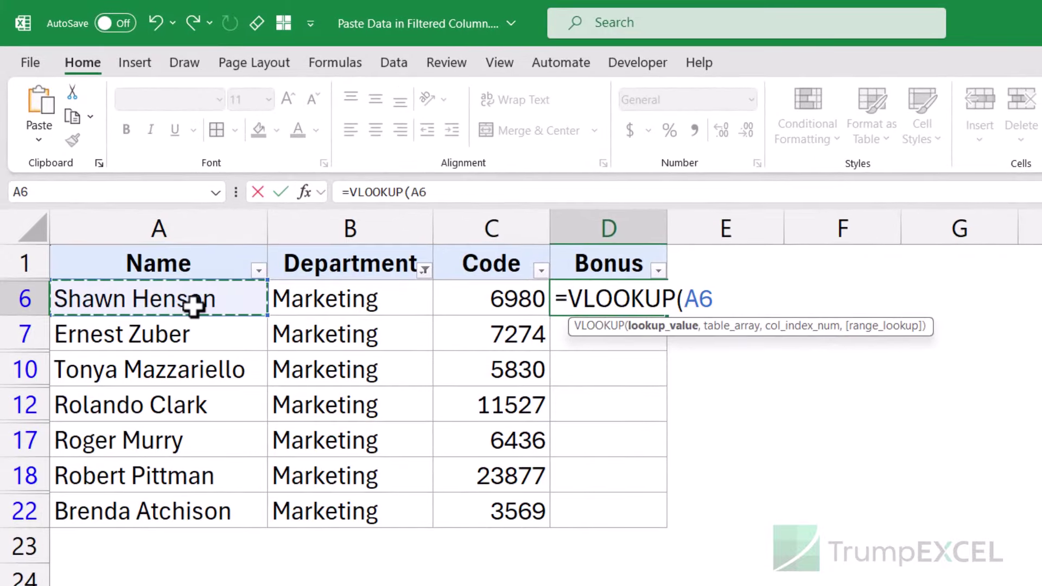
pyautogui.write(',')
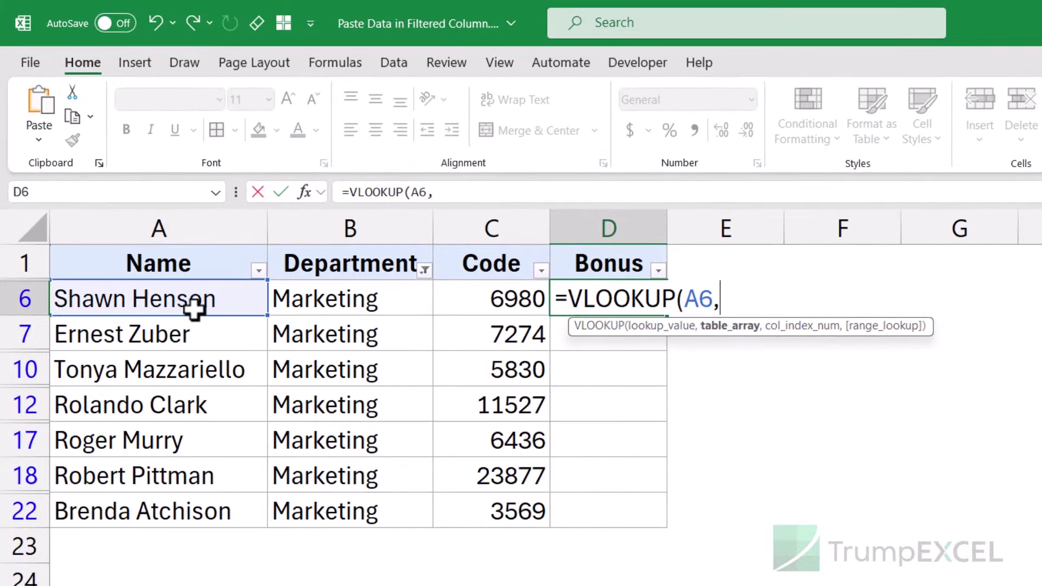
pyautogui.click(348, 560)
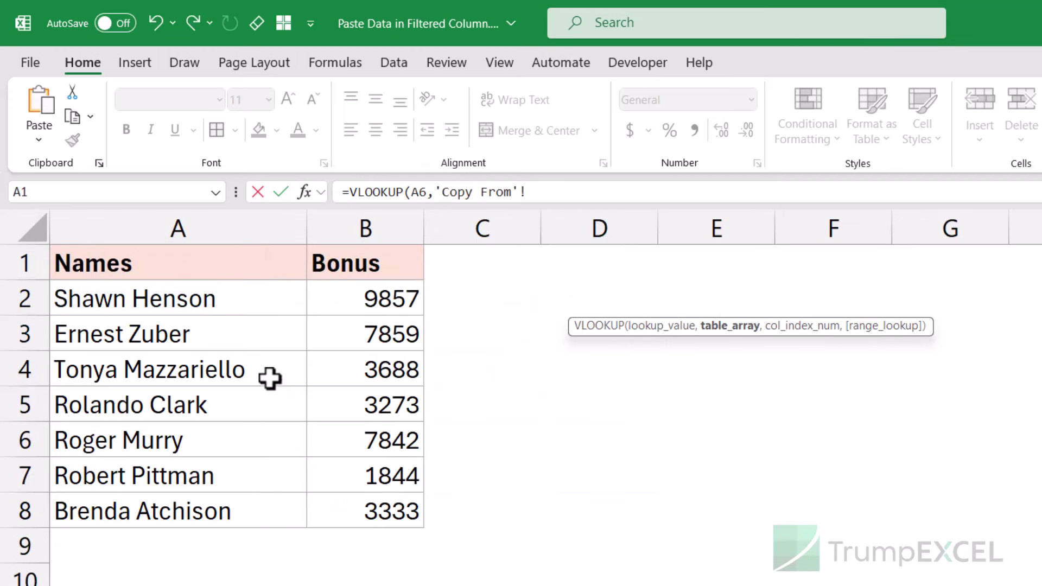
pyautogui.moveTo(218, 297); pyautogui.dragTo(353, 511)
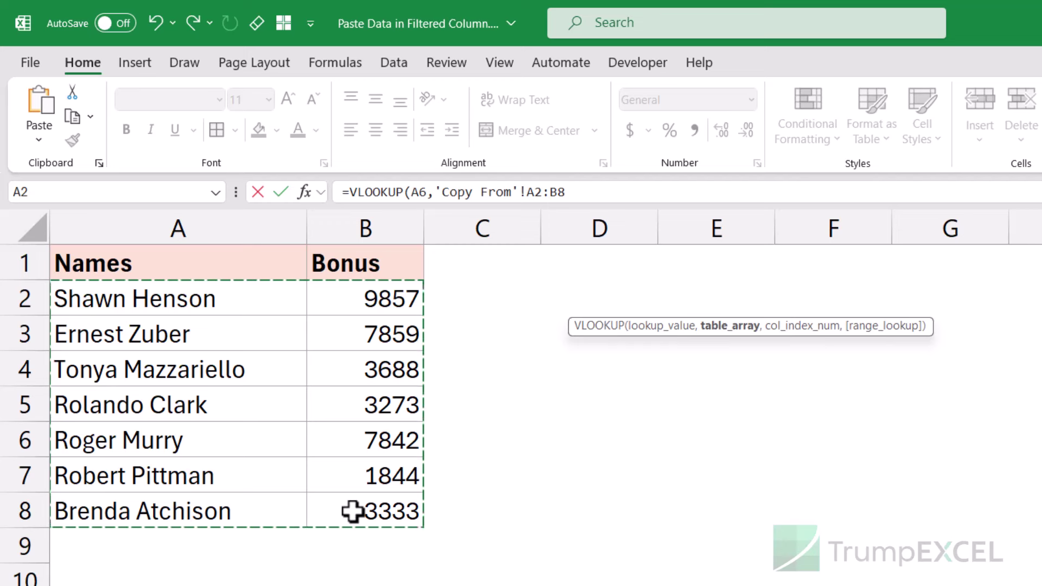
pyautogui.press('F4')
# Complete the D6 VLOOKUP with column index 2 and exact match 0, and fill it down the visible Bonus cells to D22
pyautogui.write(',')
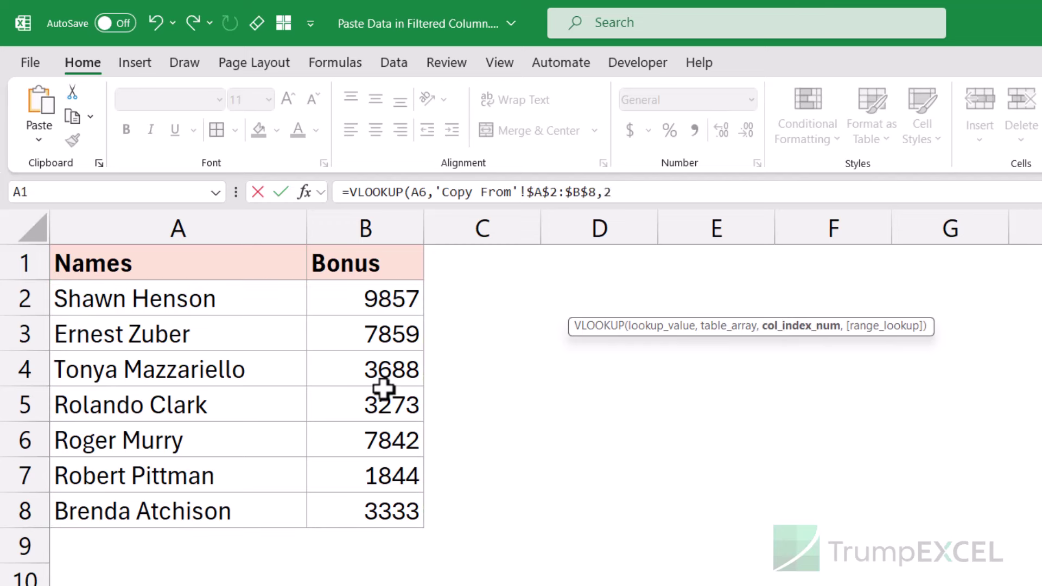
pyautogui.write('2,')
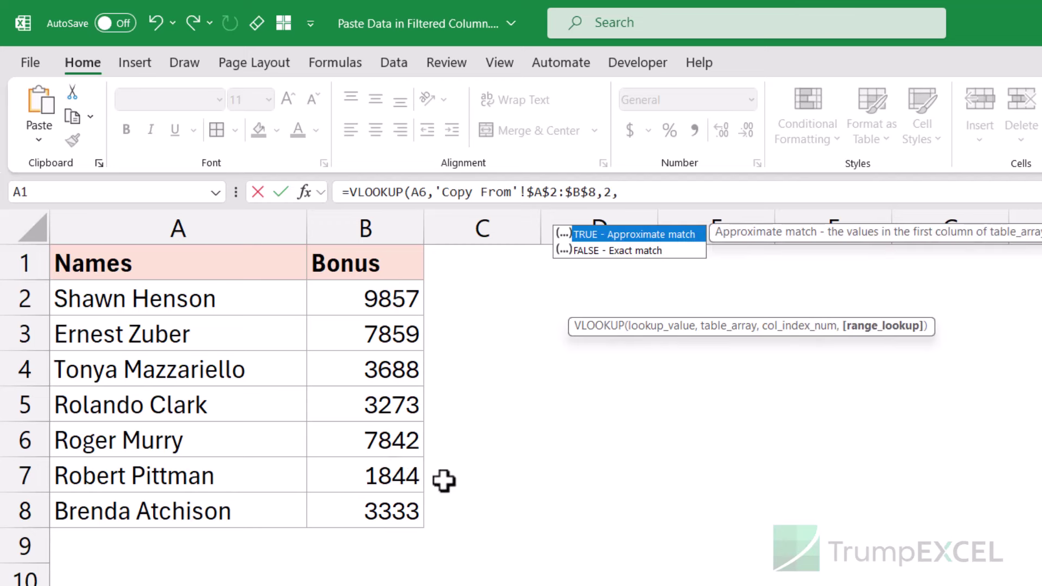
pyautogui.write('0')
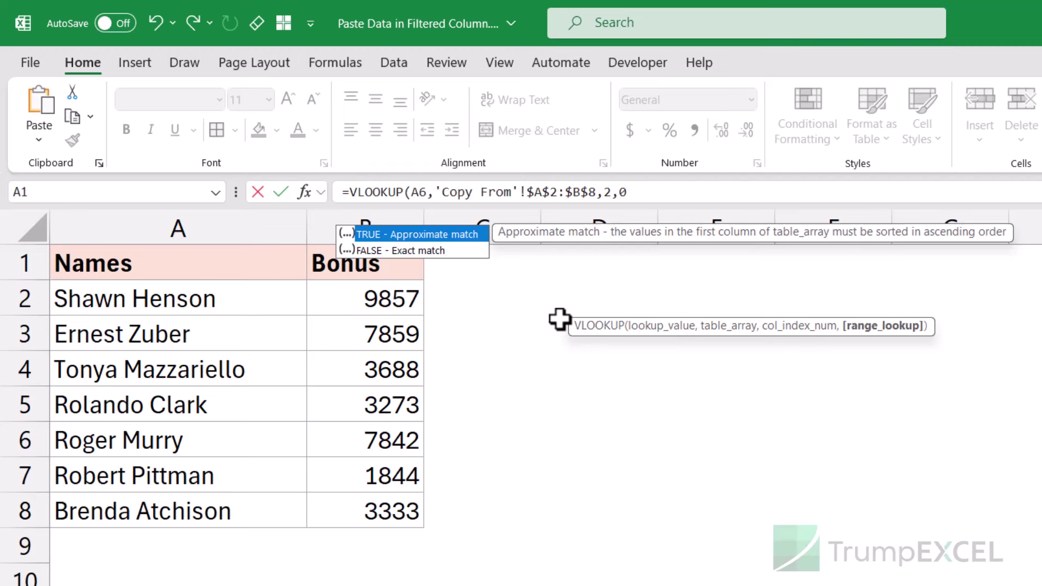
pyautogui.press('Return')
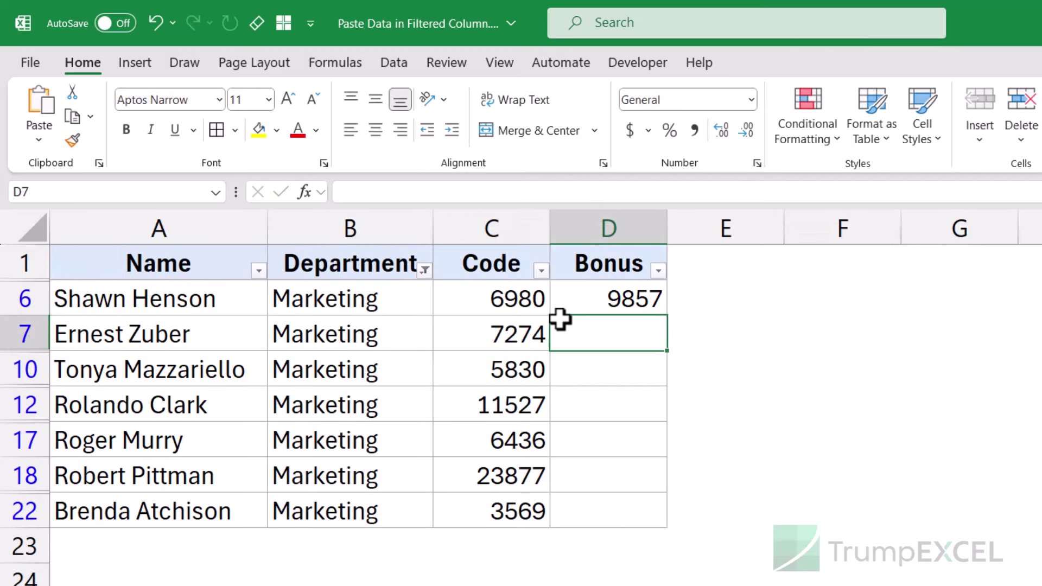
pyautogui.click(597, 300)
pyautogui.moveTo(669, 318); pyautogui.dragTo(667, 515)
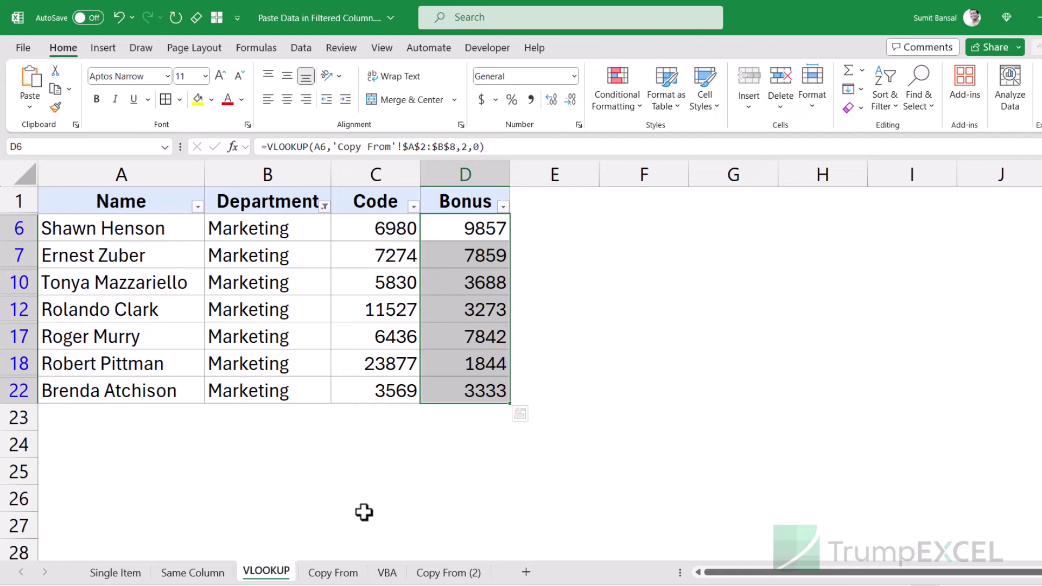
# View the PasteintoFilteredColumn macro code in Notepad and return to the workbook
pyautogui.hotkey('alt', 'Tab')
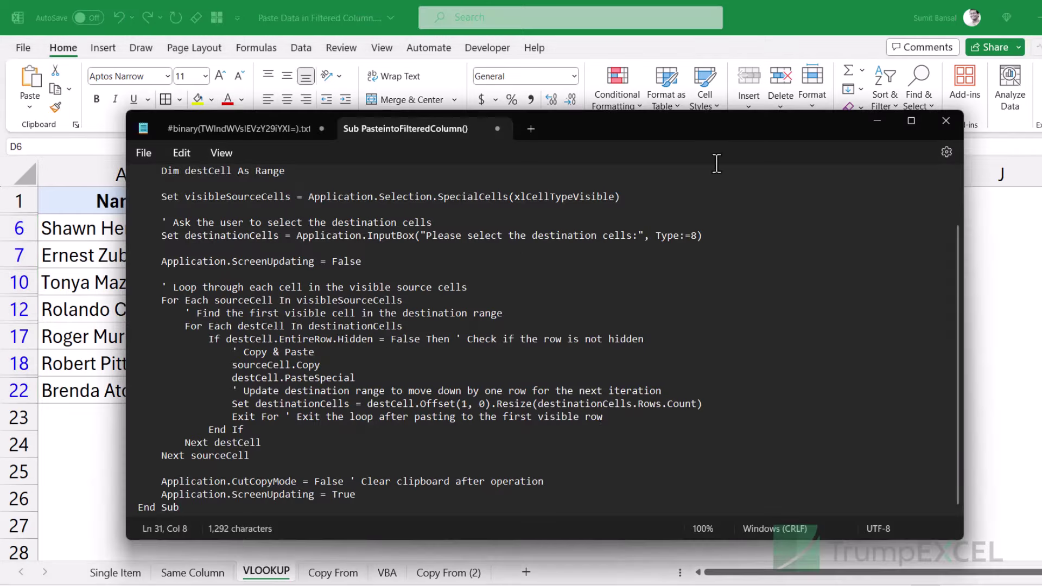
pyautogui.click(878, 124)
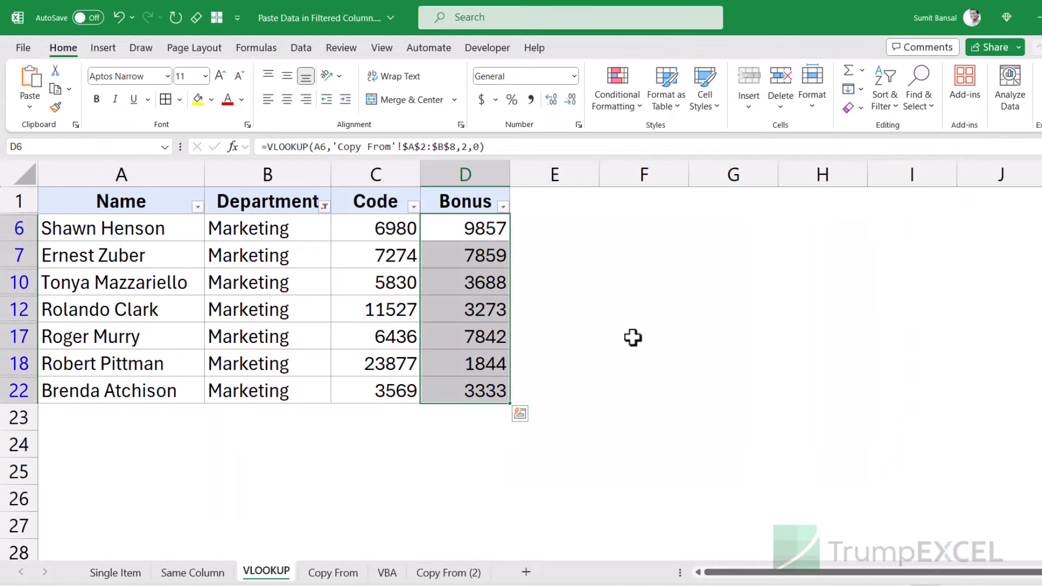
# Review the filtered Bonus cells D6:D22 on the VBA sheet and the source bonuses A2:A8 on the Copy From (2) sheet
pyautogui.click(387, 573)
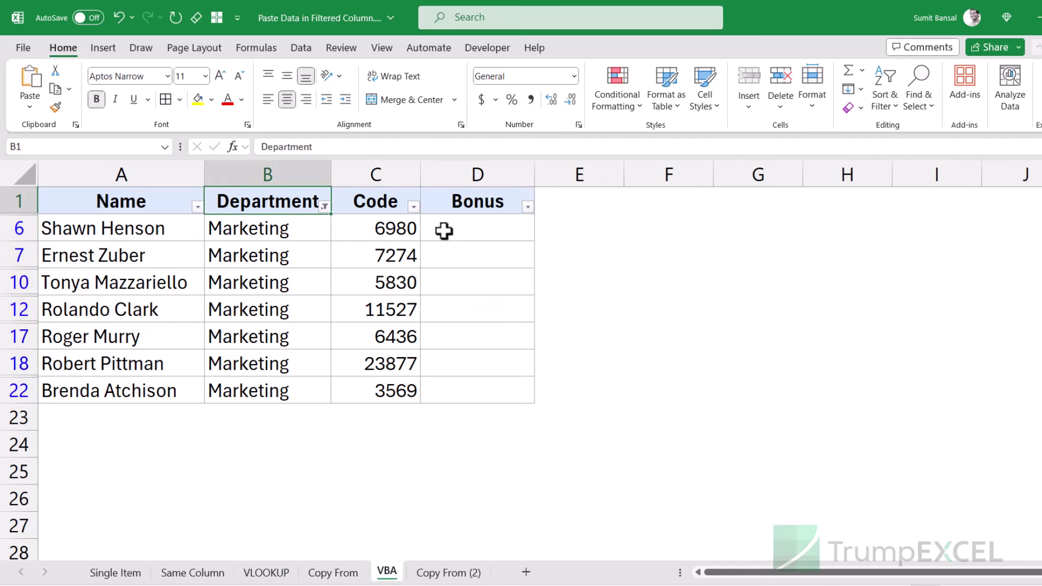
pyautogui.moveTo(468, 234); pyautogui.dragTo(460, 421)
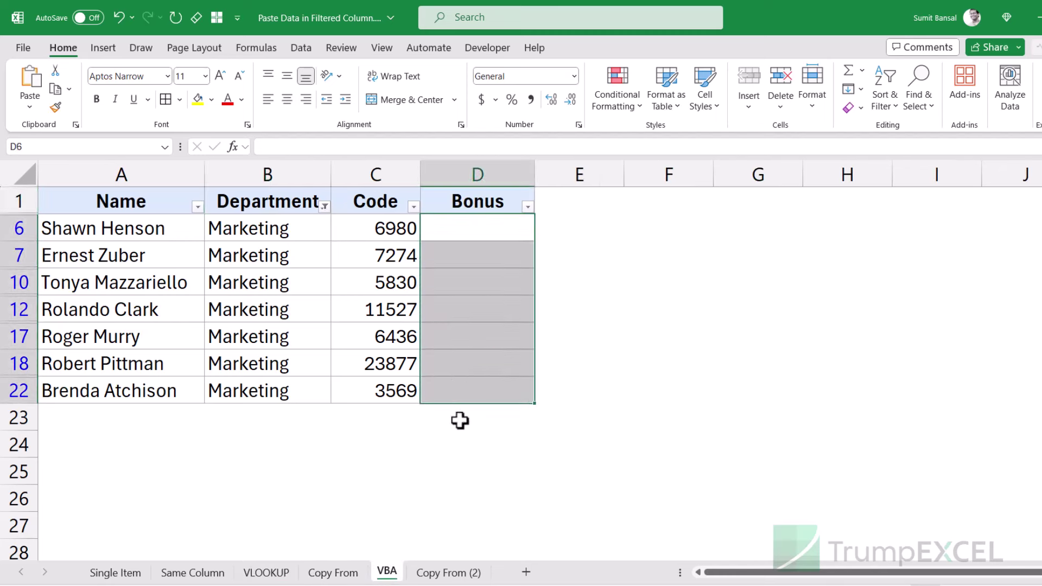
pyautogui.click(447, 572)
pyautogui.moveTo(105, 229); pyautogui.dragTo(93, 390)
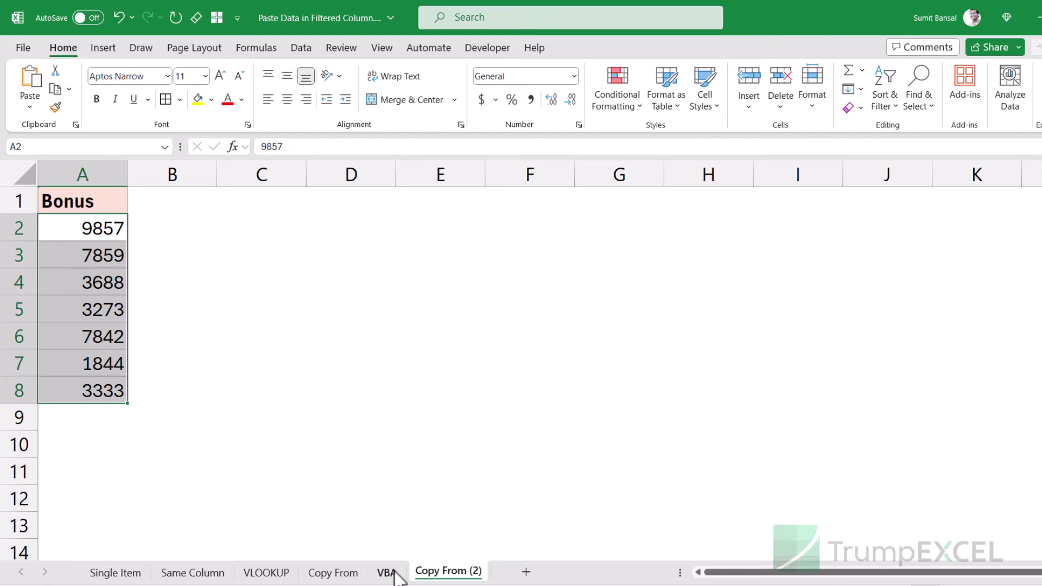
# Select the entire PasteintoFilteredColumn macro code in Notepad for copying and return to the workbook
pyautogui.hotkey('alt', 'Tab')
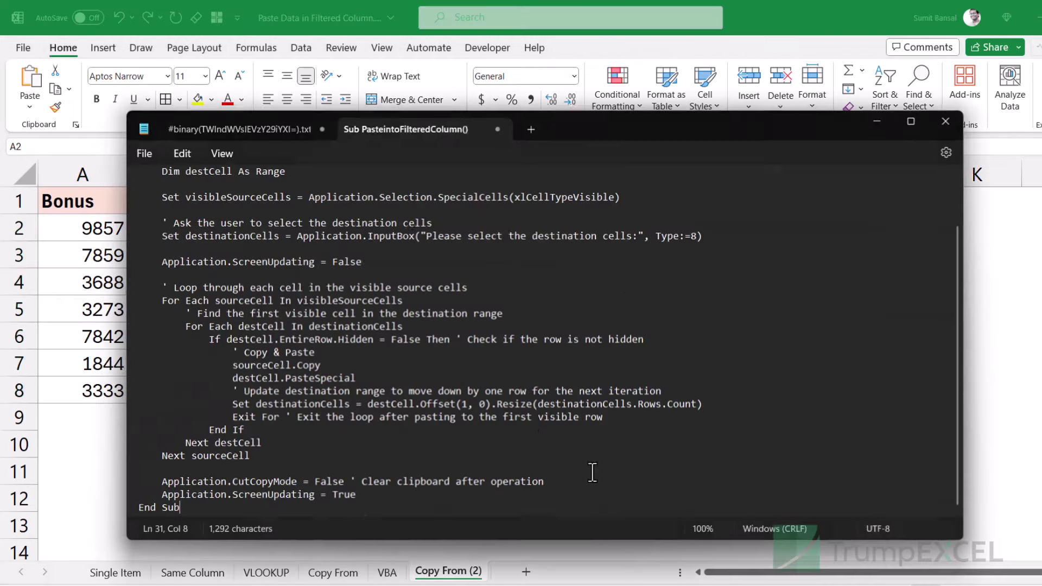
pyautogui.hotkey('ctrl', 'a')
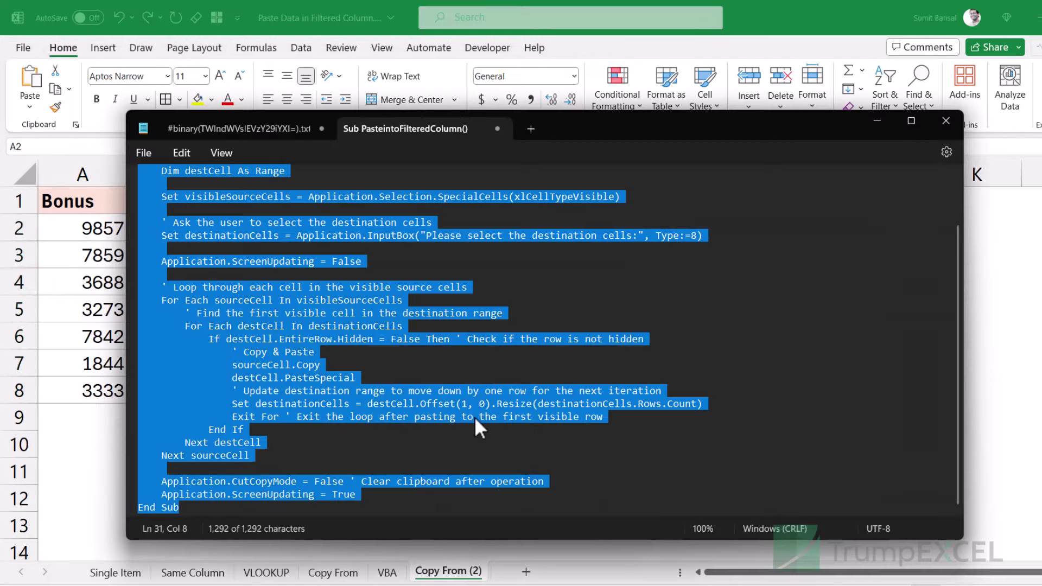
pyautogui.click(878, 121)
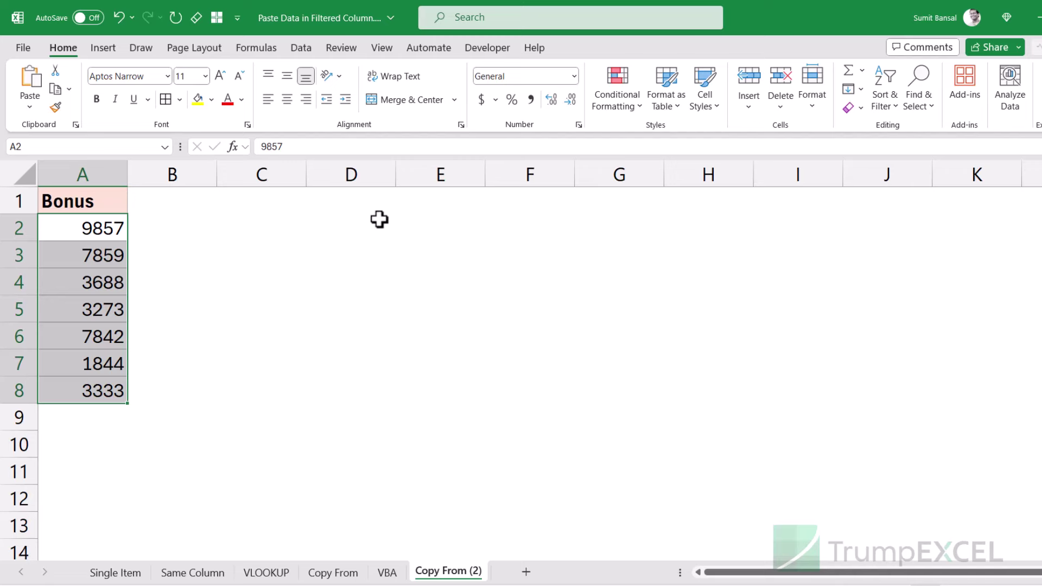
# Open the Visual Basic editor for the workbook
pyautogui.click(483, 54)
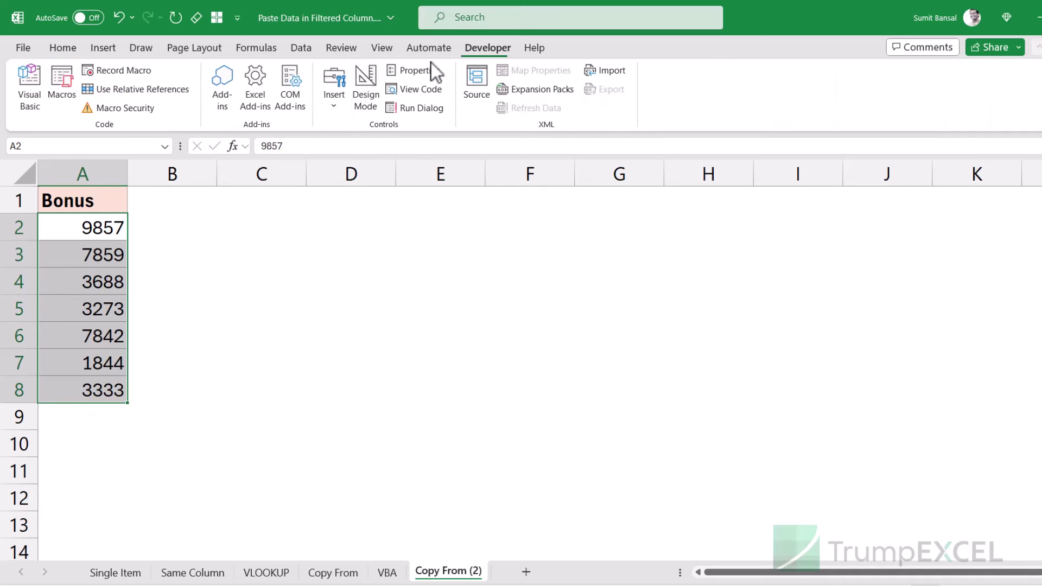
pyautogui.click(31, 92)
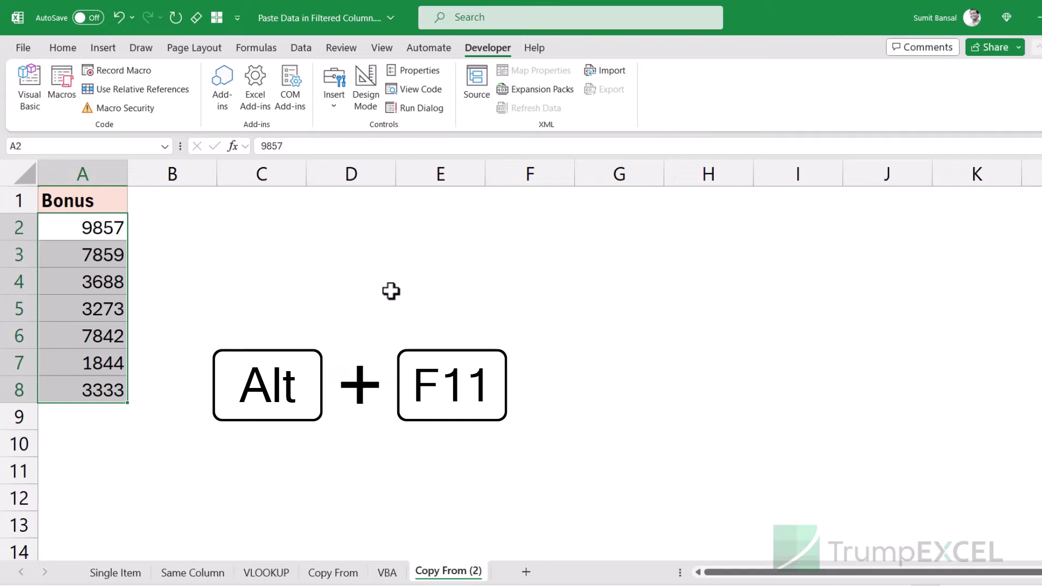
pyautogui.hotkey('alt', 'F11')
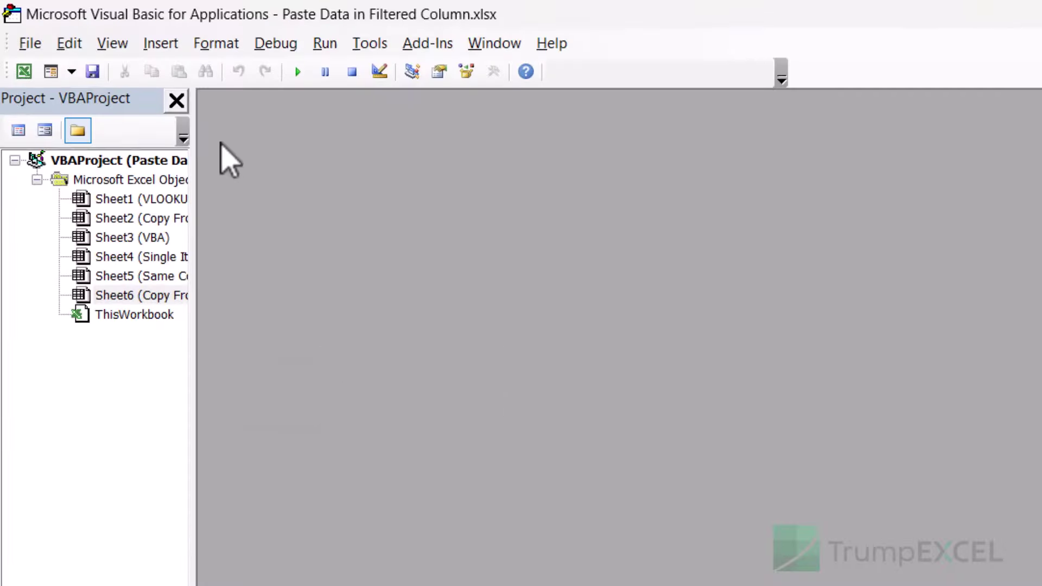
# Insert a new module in the workbook's VBA project and paste the PasteintoFilteredColumn macro code into it
pyautogui.moveTo(193, 129); pyautogui.dragTo(267, 129)
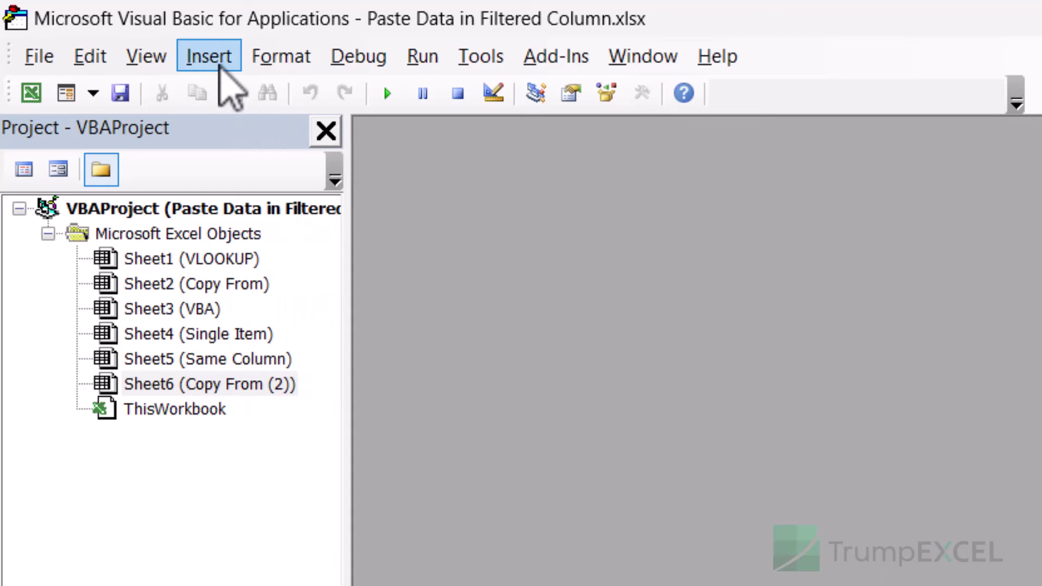
pyautogui.click(223, 64)
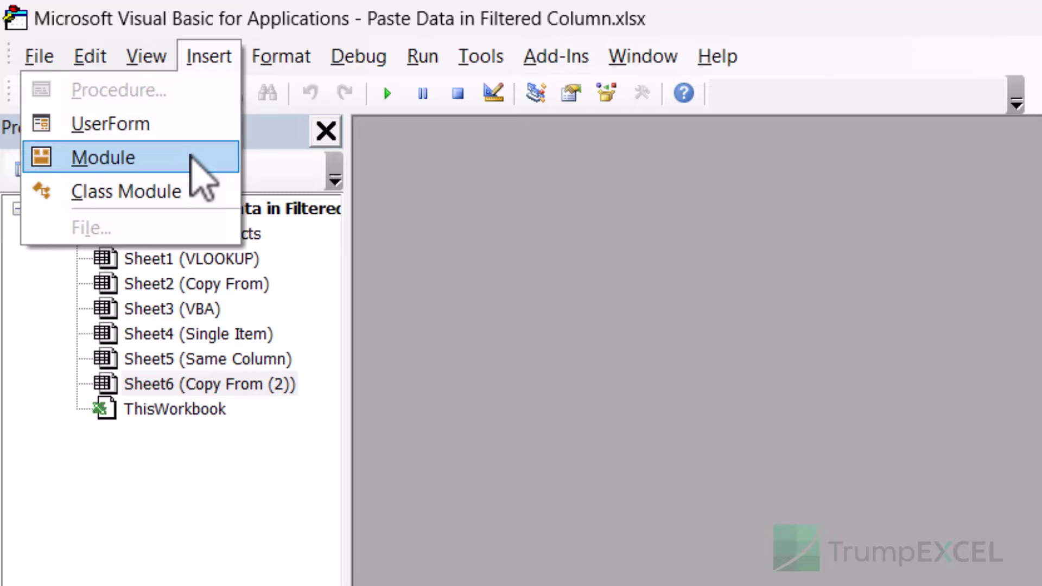
pyautogui.click(193, 158)
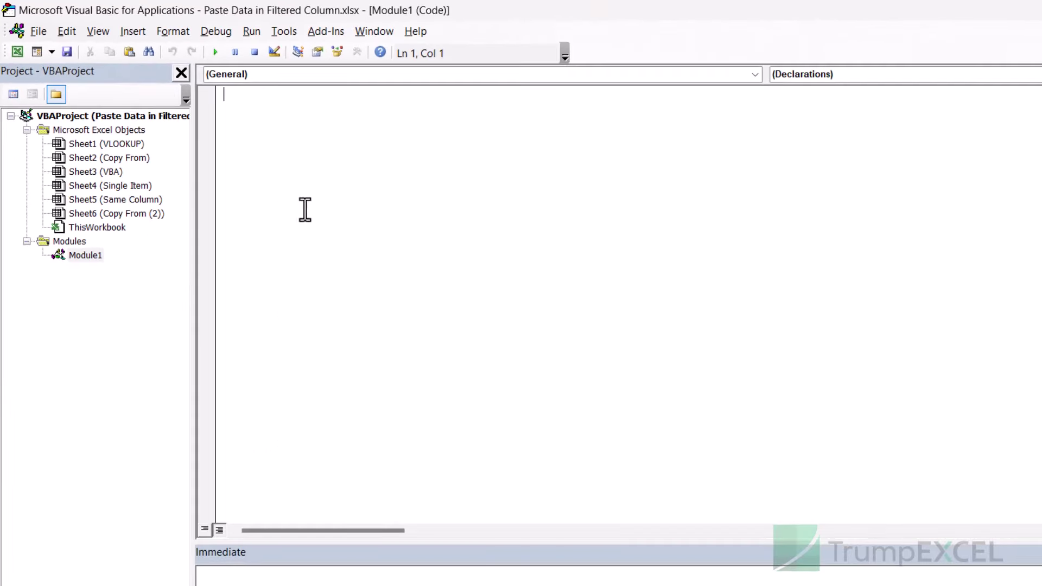
pyautogui.write('Sub PasteintoFilteredColumn()     Dim visibleSourceCells As Range     Dim destinationCells As Range     Dim sourceCell As Range     Dim destCell As Range      Set visibleSourceCells = Application.Selection.SpecialCells(xlCellTypeVisible)      \' Ask the user to select the destination cells     Set destinationCells = Application.InputBox("Please select the destination cells:", Type:=8)      Application.ScreenUpdating = False      \' Loop through each cell in the visible source cells     For Each sourceCell In visibleSourceCells         \' Find the first visible cell in the destination range         For Each destCell In destinationCells             If destCell.EntireRow.Hidden = False Then \' Check if the row is not hidden                 \' Copy & Paste                 sourceCell.Copy                 destCell.PasteSpecial                 \' Update destination range to move down by one row for the next iteration                 Set destinationCells = destCell.Offset(1, 0).Resize(destinationCells.Rows.Count)                 Exit For \' Exit the loop after pasting to the first visible row             End If         Next destCell     Next sourceCell      Application.CutCopyMode = False \' Clear clipboard after operation     Application.ScreenUpdating = True End Sub')
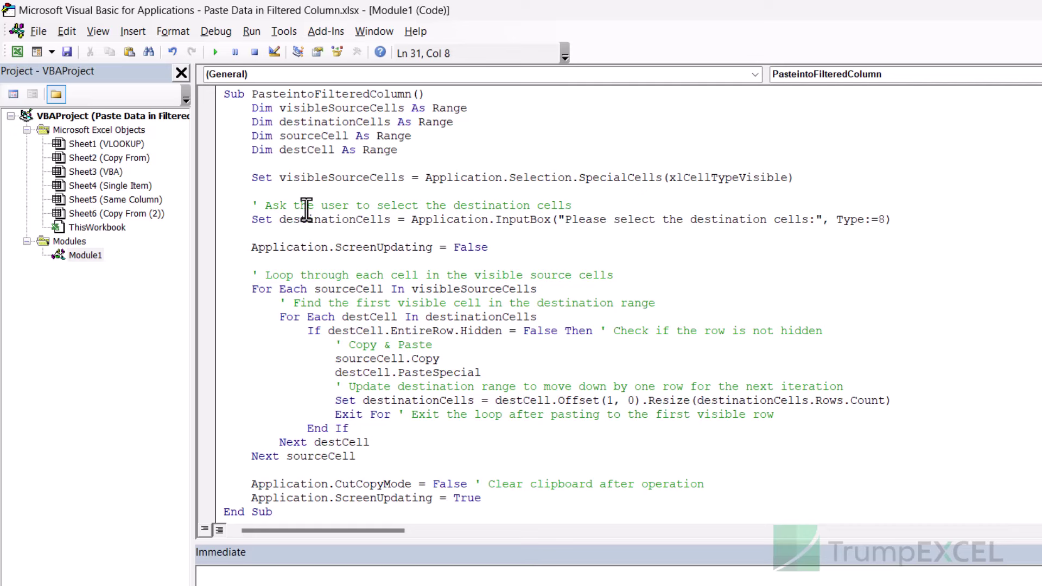
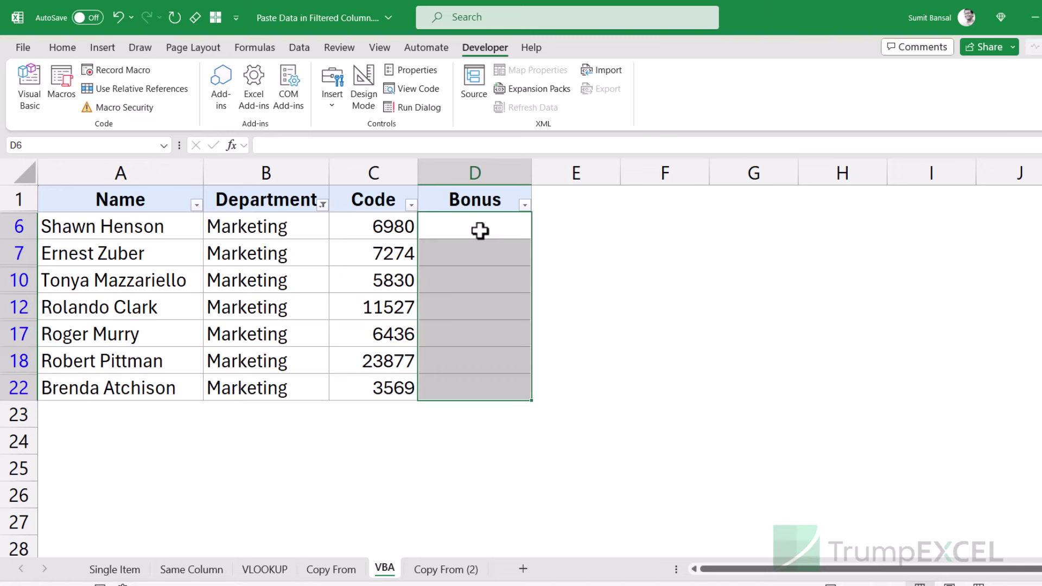
# Select the bonus values A2:A8 on the Copy From (2) sheet and run the PasteintoFilteredColumn macro
pyautogui.click(461, 566)
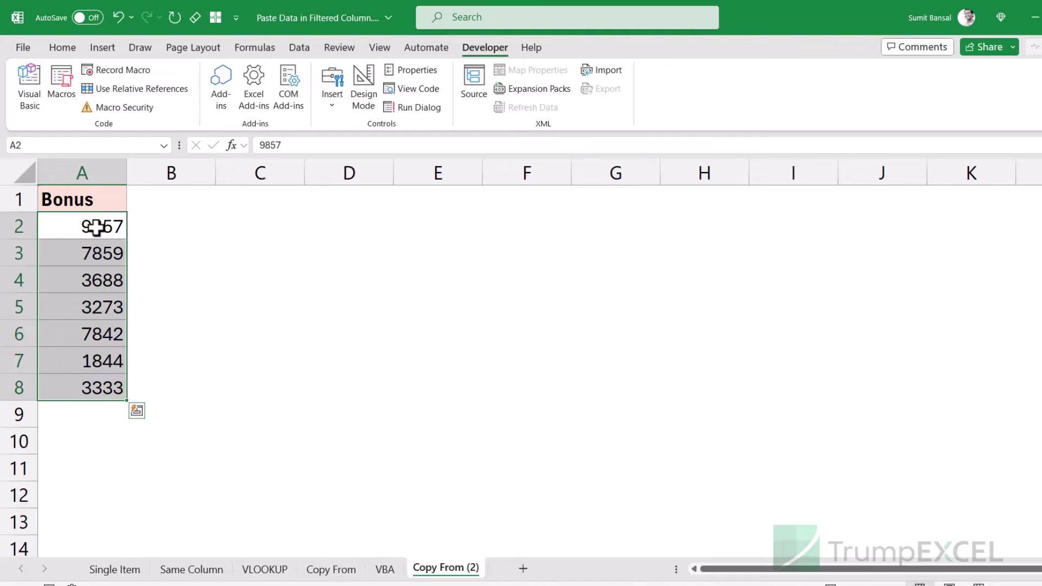
pyautogui.moveTo(98, 226); pyautogui.dragTo(86, 379)
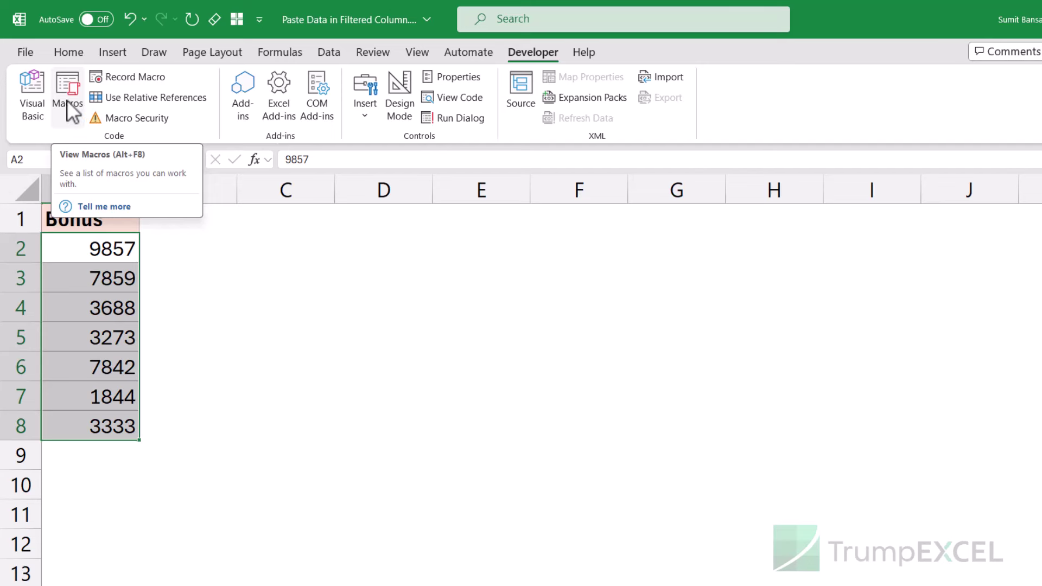
pyautogui.click(67, 101)
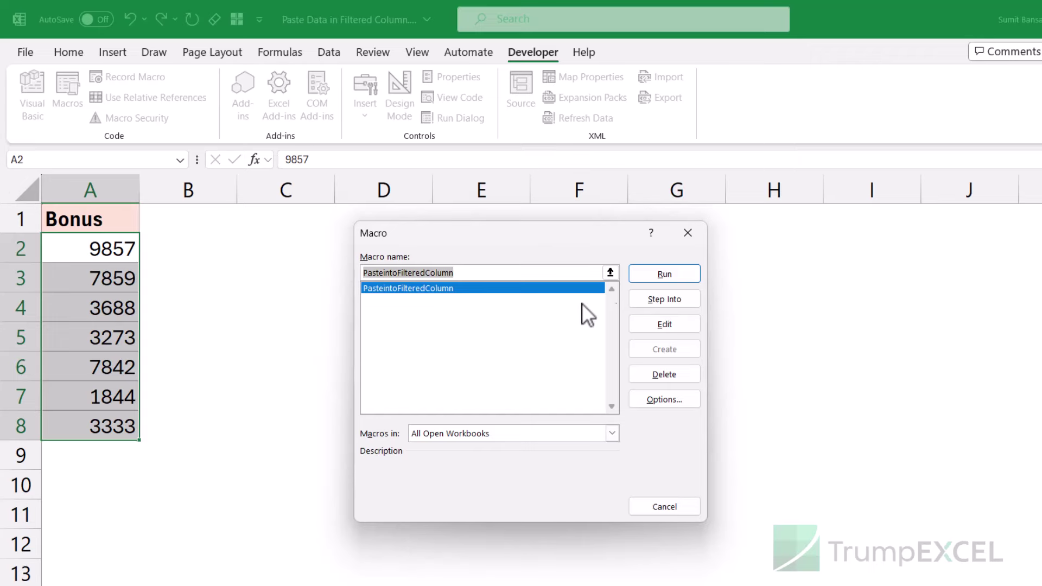
pyautogui.click(649, 277)
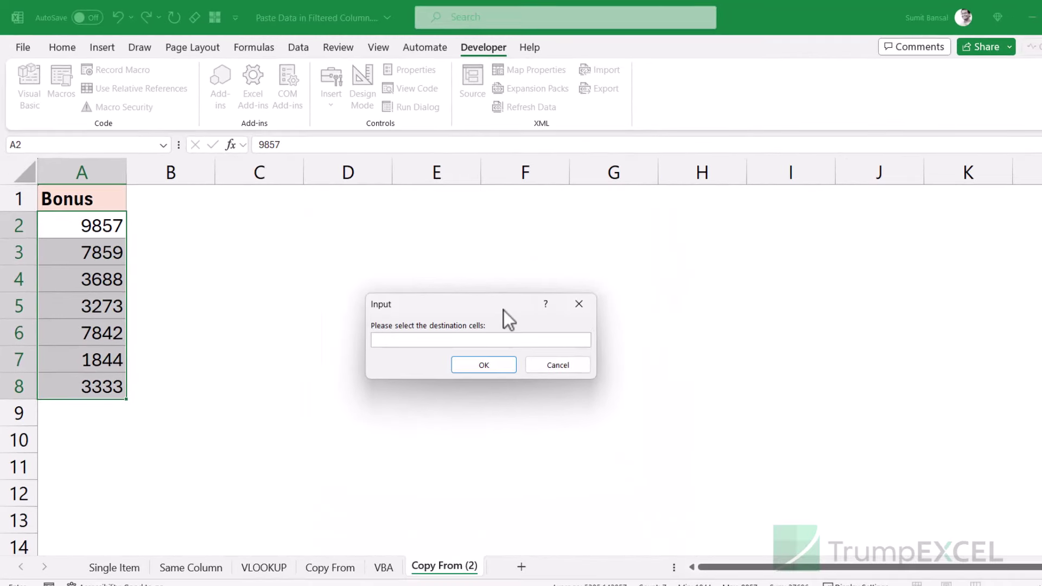
# Specify the filtered Bonus cells D6:D22 on the VBA sheet as the macro's destination and confirm
pyautogui.moveTo(470, 306); pyautogui.dragTo(391, 286)
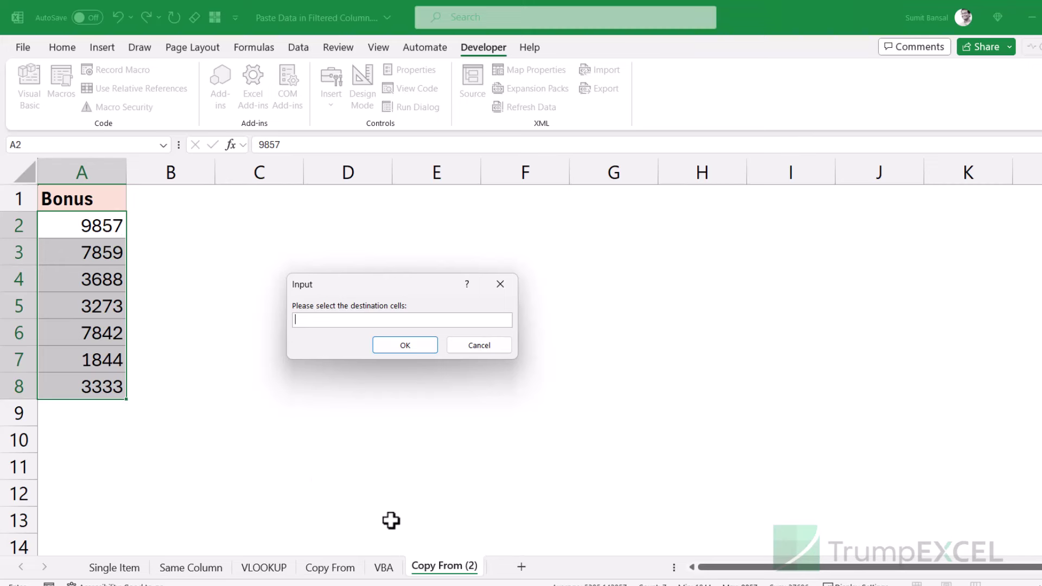
pyautogui.click(385, 567)
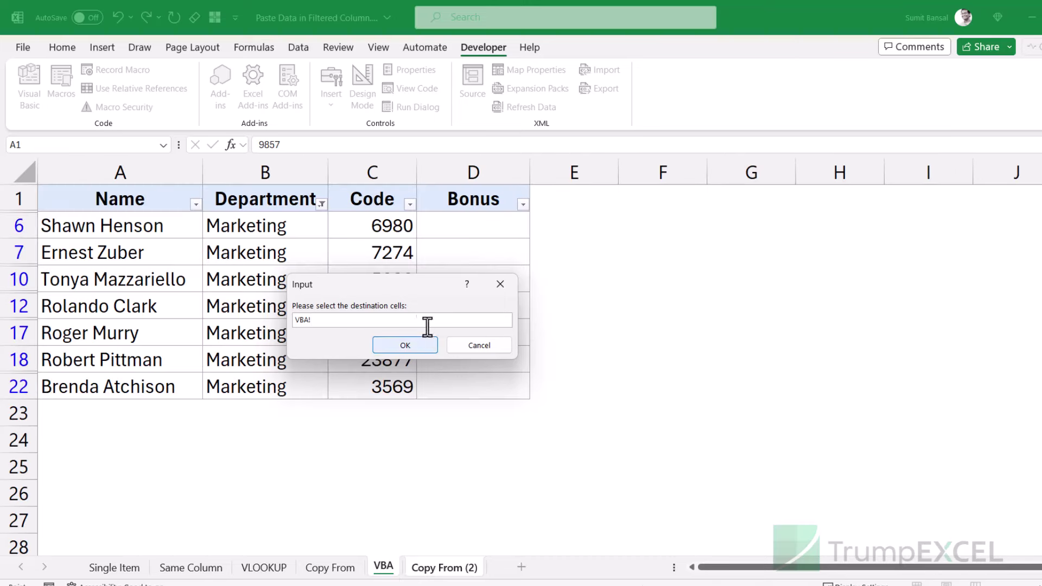
pyautogui.moveTo(414, 287); pyautogui.dragTo(755, 279)
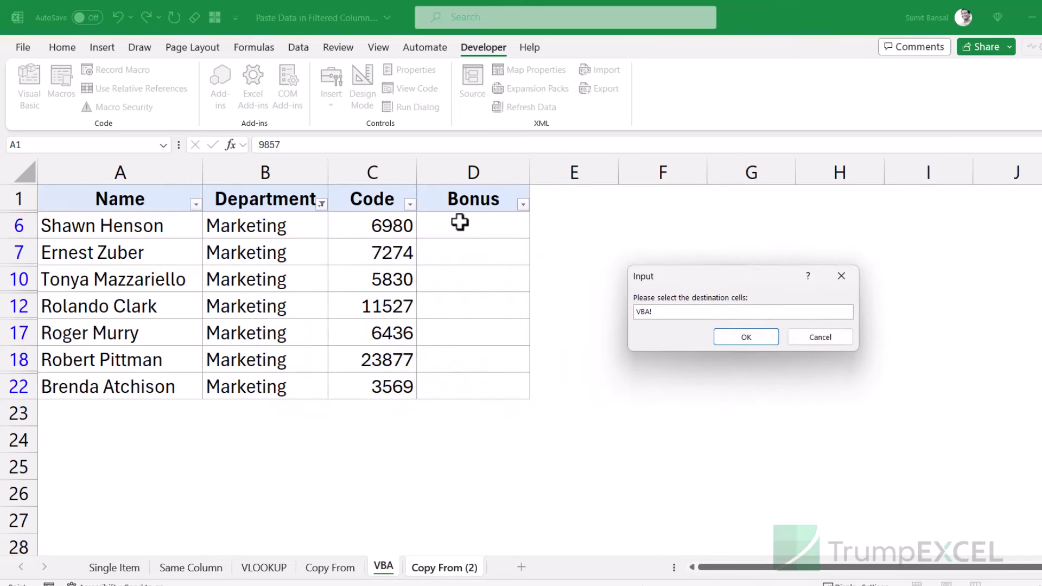
pyautogui.moveTo(461, 223); pyautogui.dragTo(490, 376)
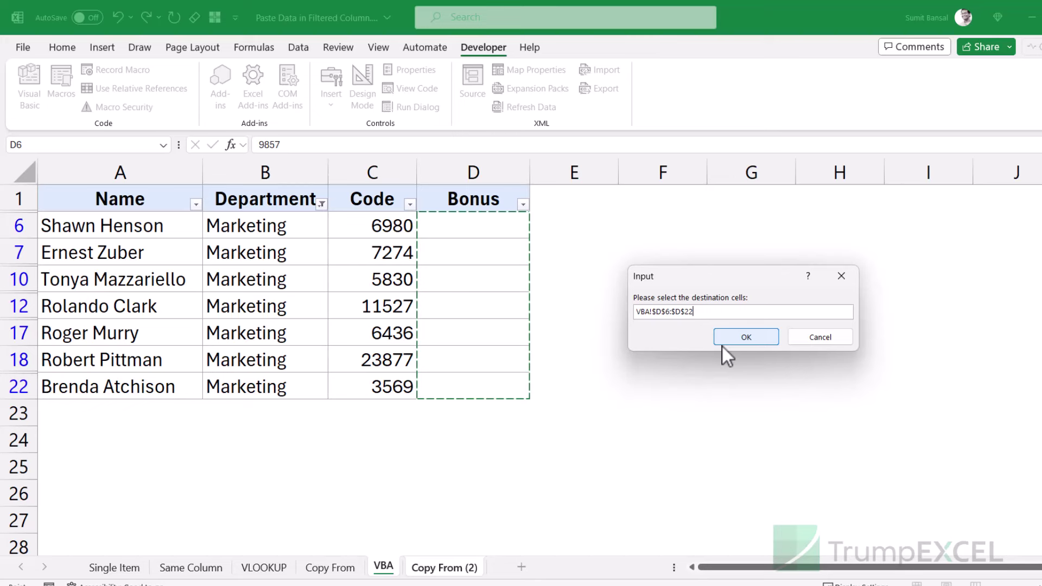
pyautogui.click(738, 340)
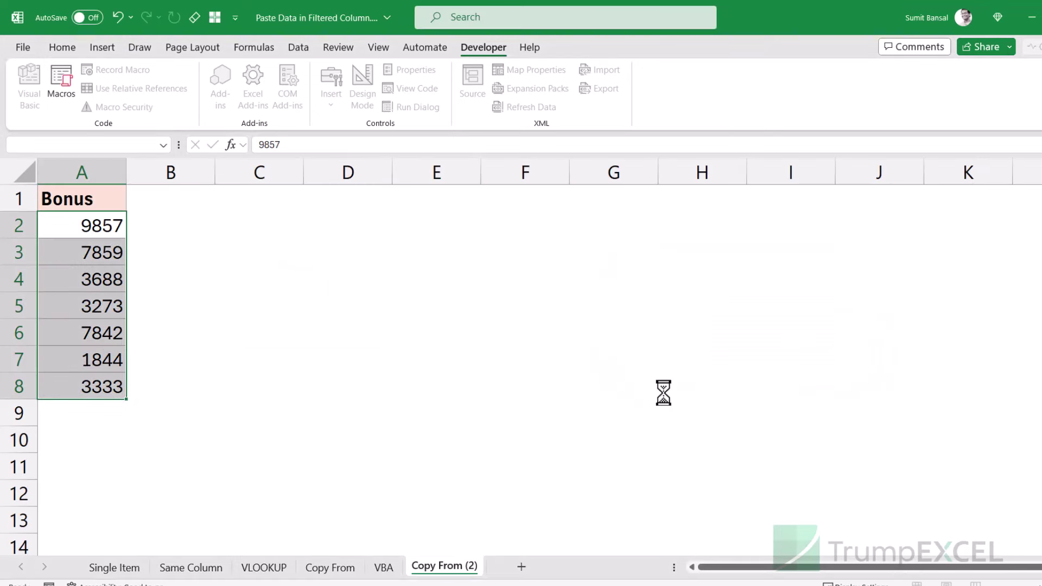
# Compare the Bonus values in D6:D22 on the VBA sheet with the source list on the Copy From (2) sheet
pyautogui.click(383, 568)
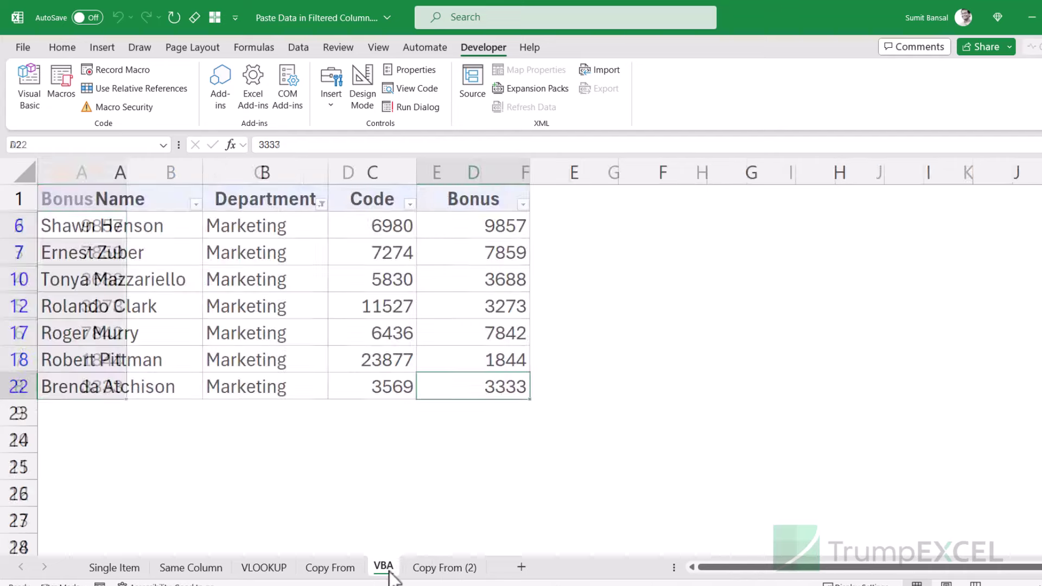
pyautogui.moveTo(481, 232); pyautogui.dragTo(467, 382)
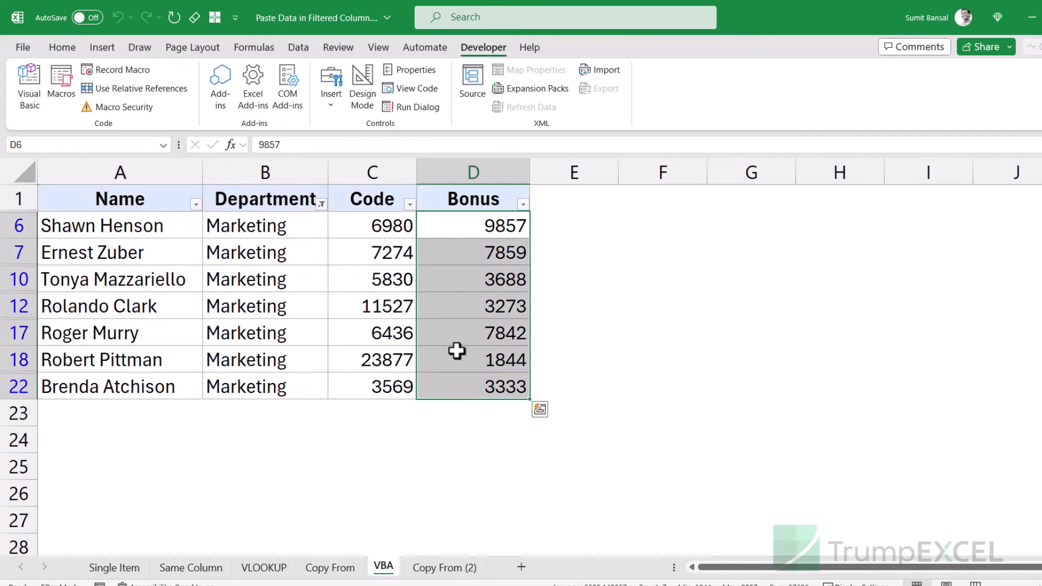
pyautogui.click(461, 230)
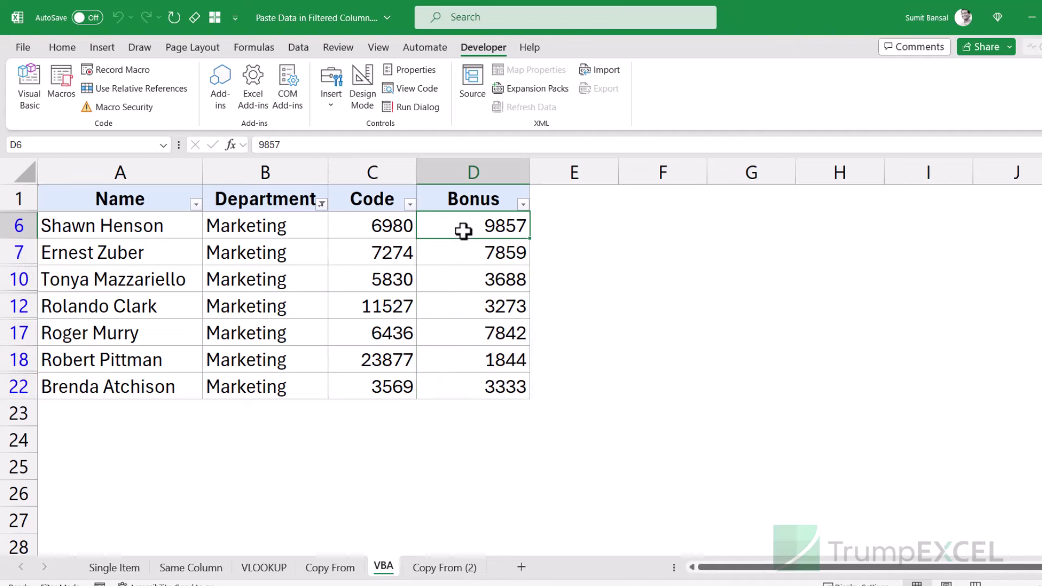
pyautogui.click(444, 568)
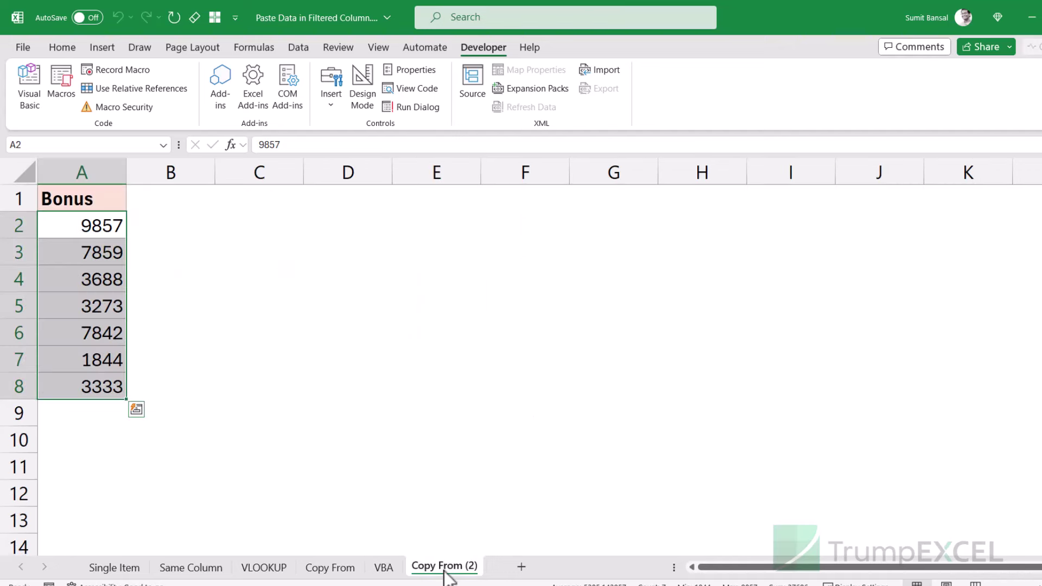
pyautogui.click(384, 567)
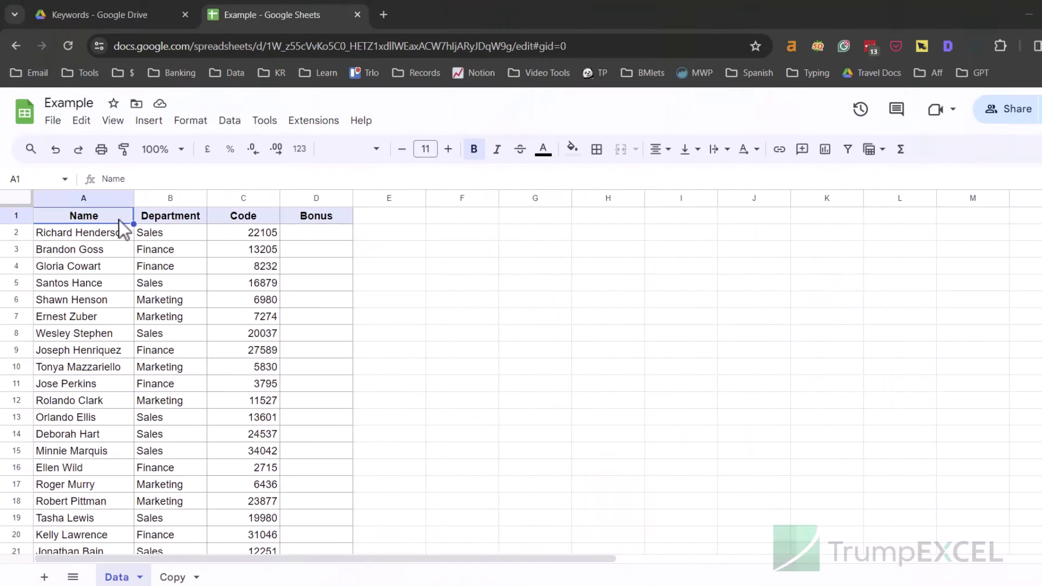
# In the Google Sheets file Example, create a filter on the Data sheet and show only the Marketing department
pyautogui.click(228, 122)
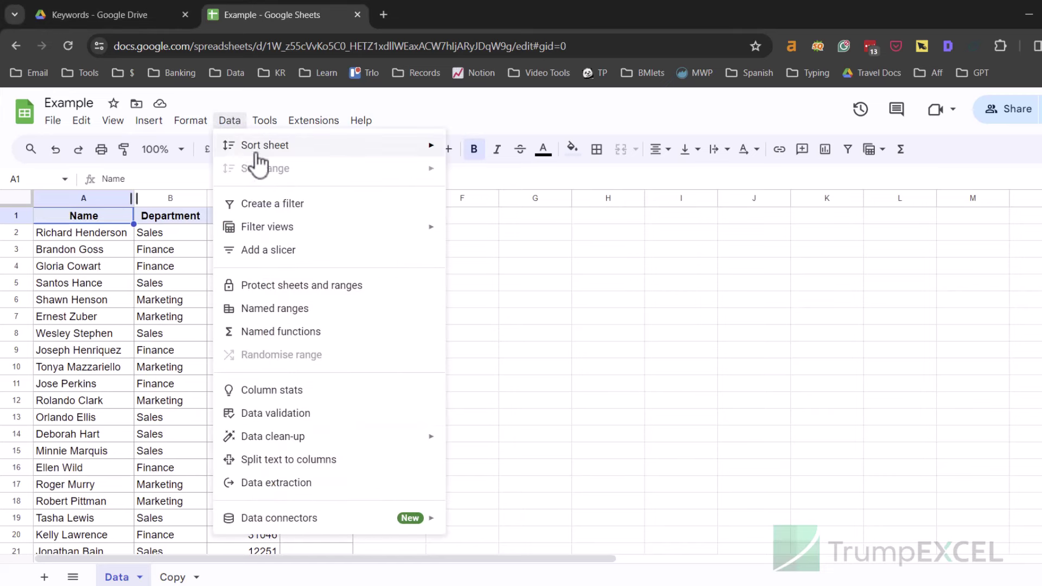
pyautogui.click(296, 207)
pyautogui.click(200, 216)
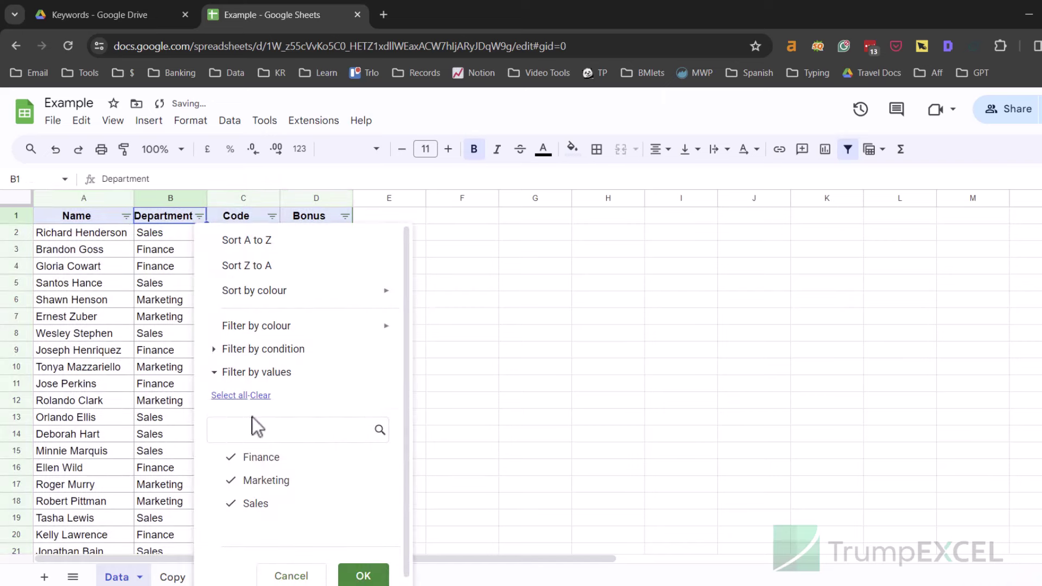
pyautogui.click(256, 458)
pyautogui.click(256, 504)
pyautogui.click(361, 574)
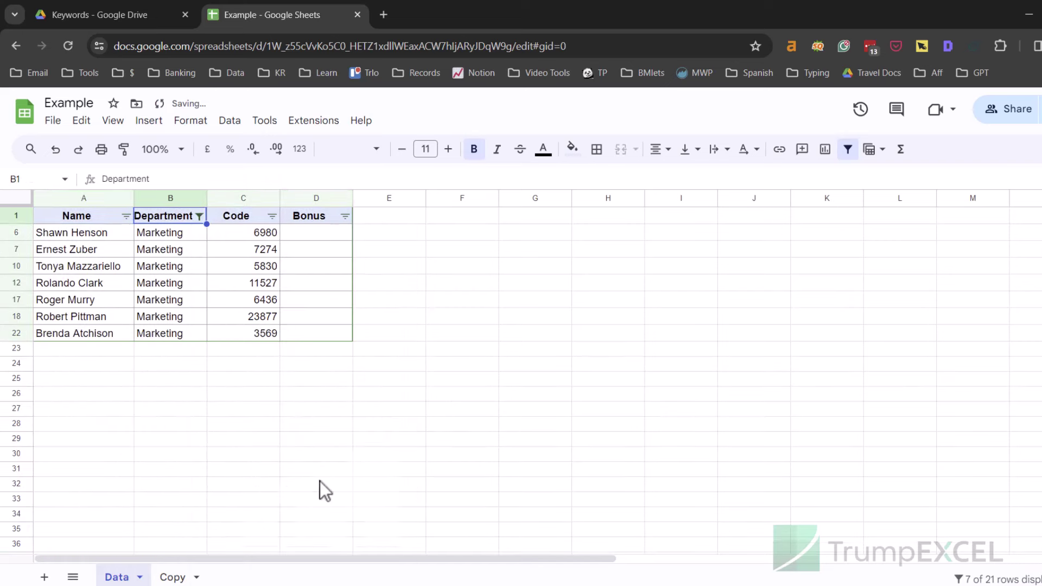
# Review the source bonuses A2:A8 on the Copy sheet and the filtered Bonus cells D6:D22 on the Data sheet
pyautogui.click(171, 577)
pyautogui.moveTo(93, 234); pyautogui.dragTo(87, 334)
pyautogui.hotkey('ctrl', 'shift', 'pageup')
pyautogui.moveTo(307, 233); pyautogui.dragTo(318, 336)
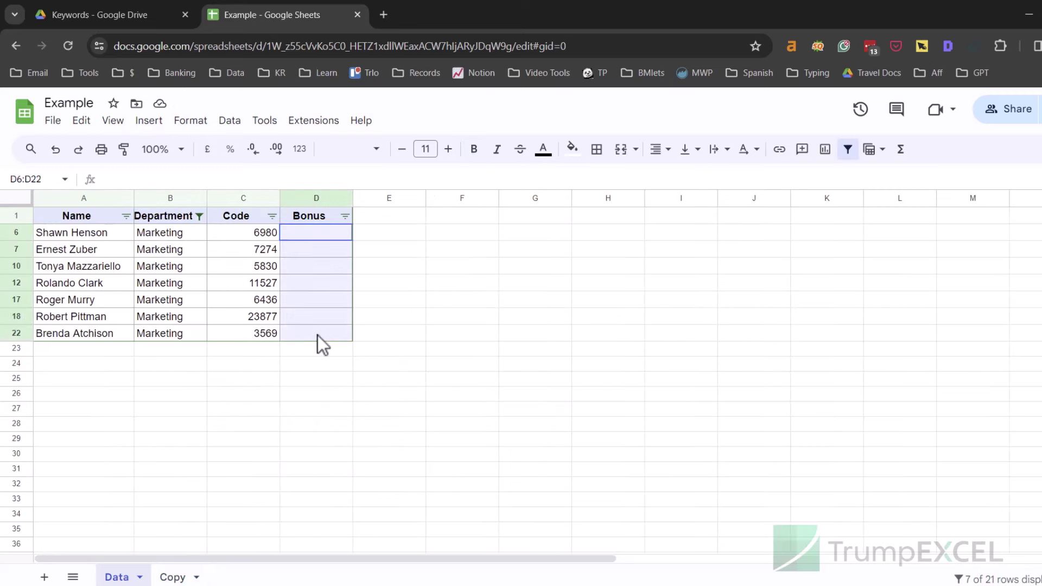
# Copy the bonuses A2:A8 from the Copy sheet and paste them into the filtered Bonus column starting at D6 on the Data sheet
pyautogui.click(182, 578)
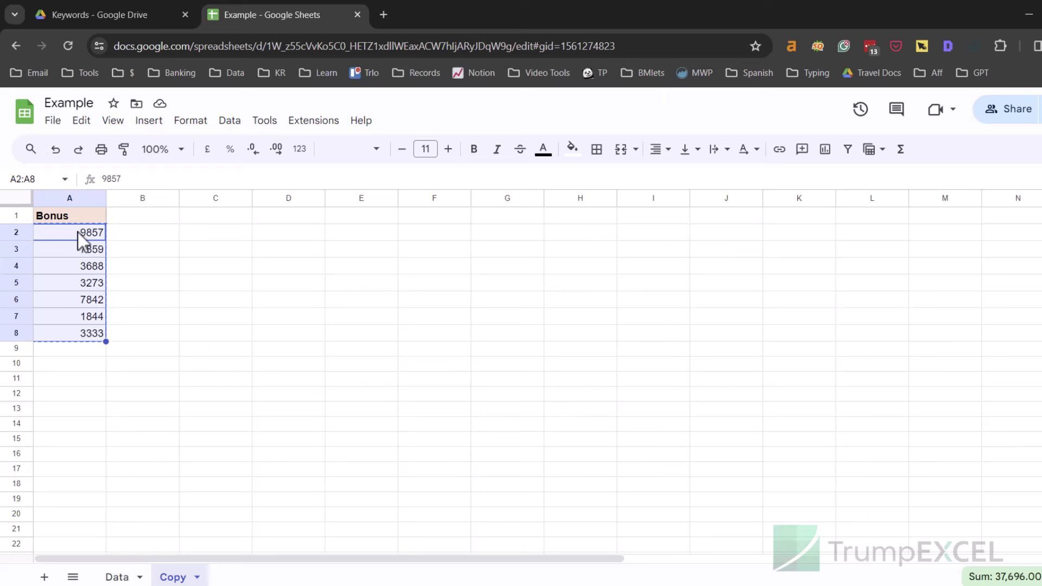
pyautogui.moveTo(77, 232); pyautogui.dragTo(77, 327)
pyautogui.hotkey('ctrl', 'c')
pyautogui.click(116, 577)
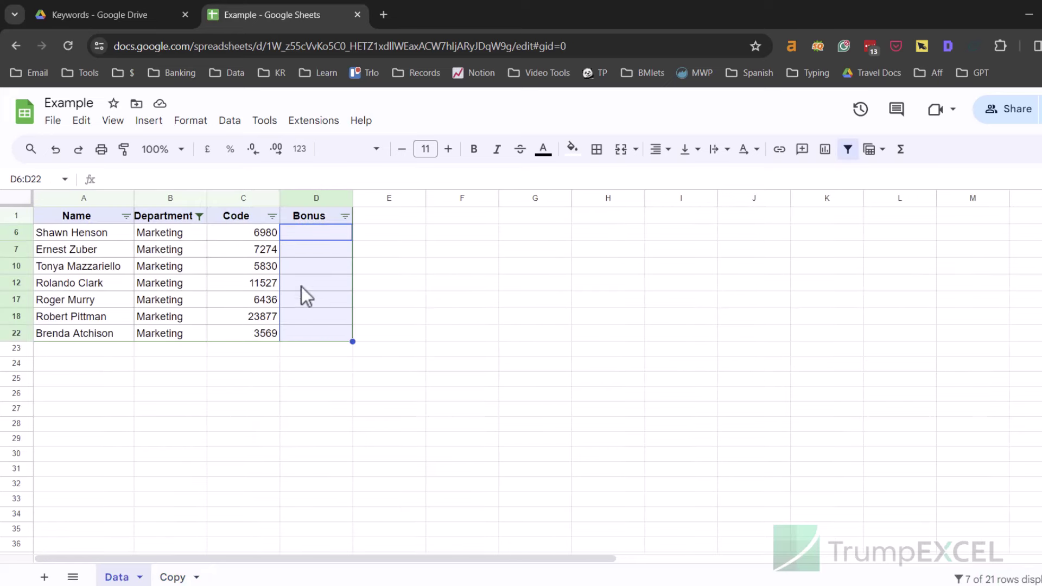
pyautogui.click(314, 232)
pyautogui.hotkey('ctrl', 'v')
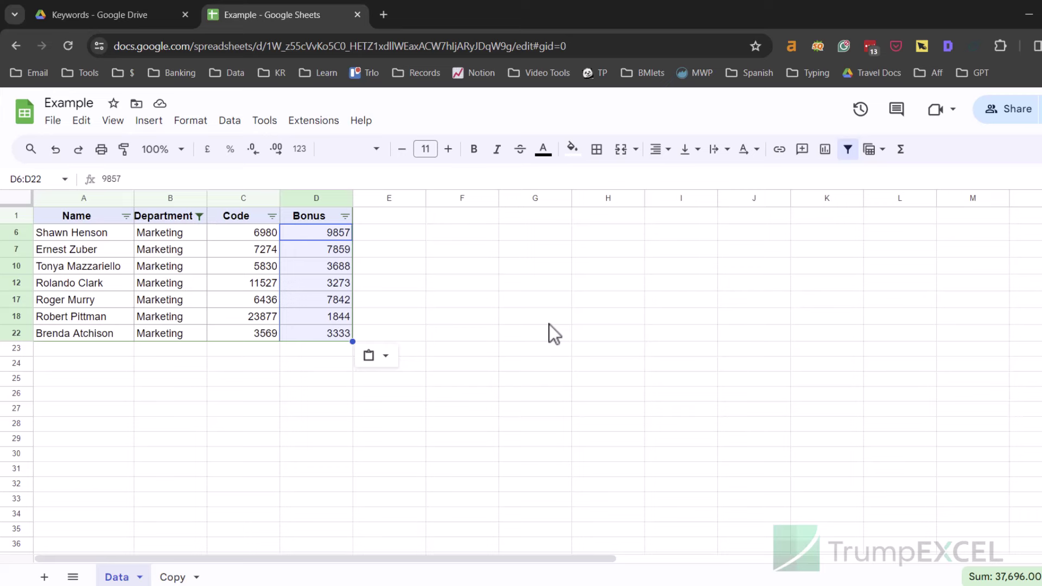
pyautogui.scroll(-20, 550, 325)
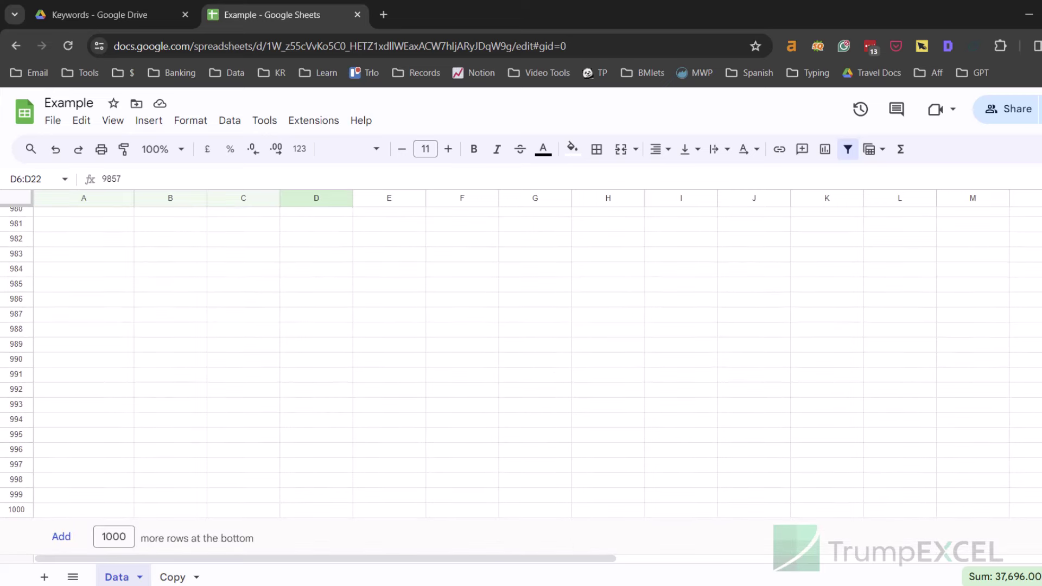